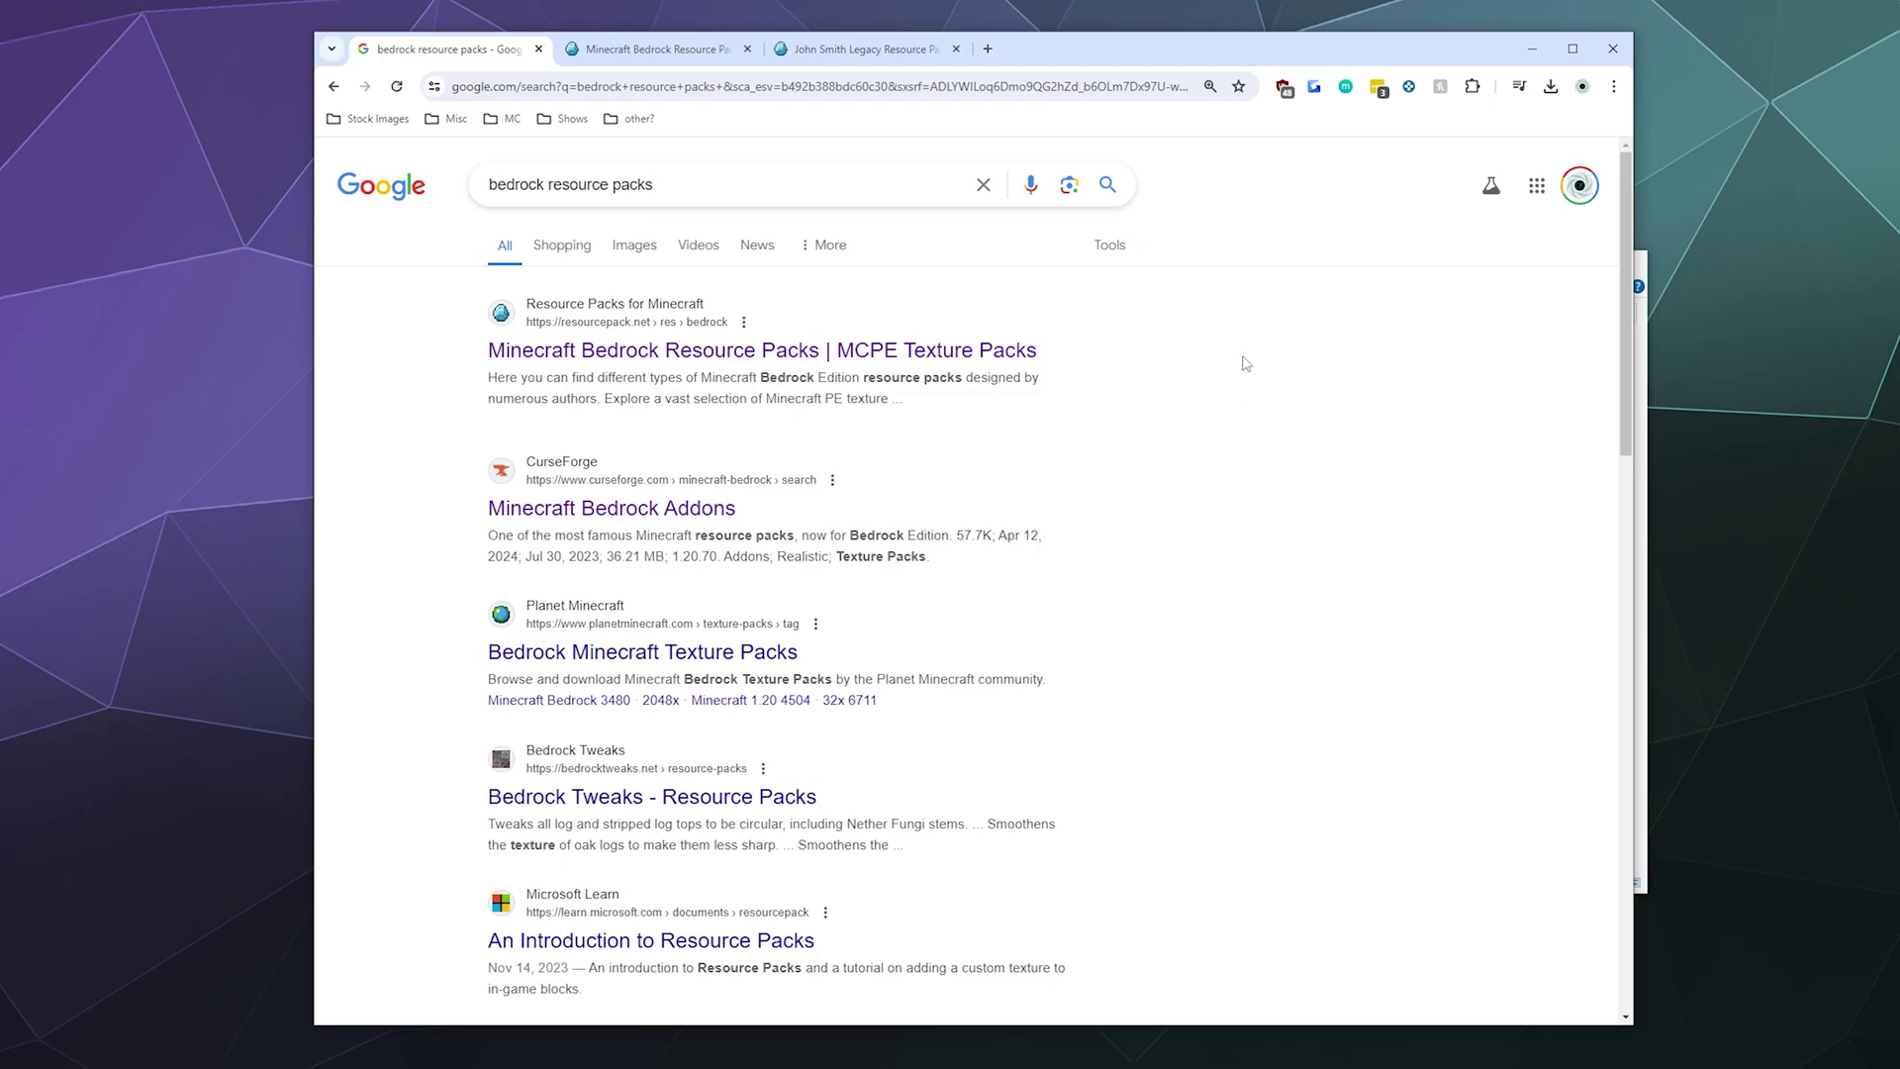
# Find John Smith Legacy on resourcepack.net and follow the Bedrock Edition download link on its page to the official site.
pyautogui.click(653, 51)
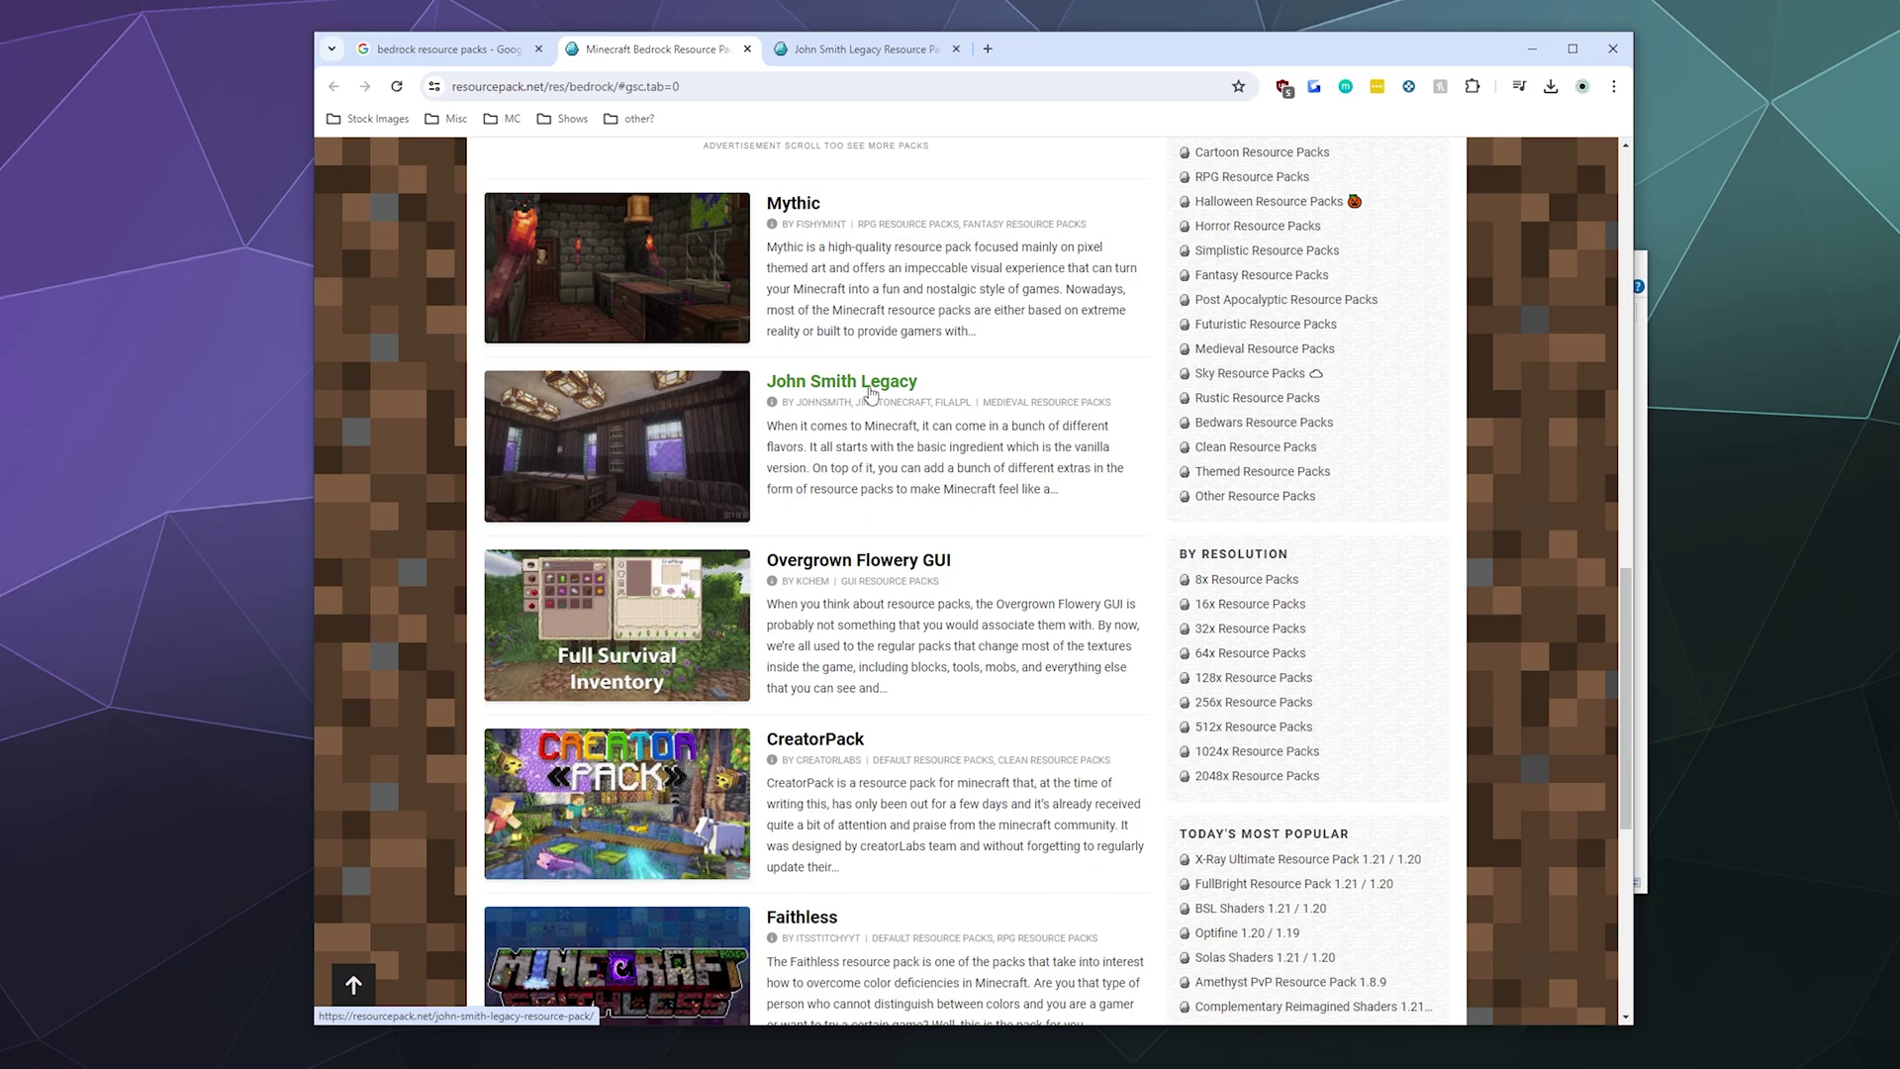
pyautogui.click(827, 54)
pyautogui.scroll(-12, 794, 382)
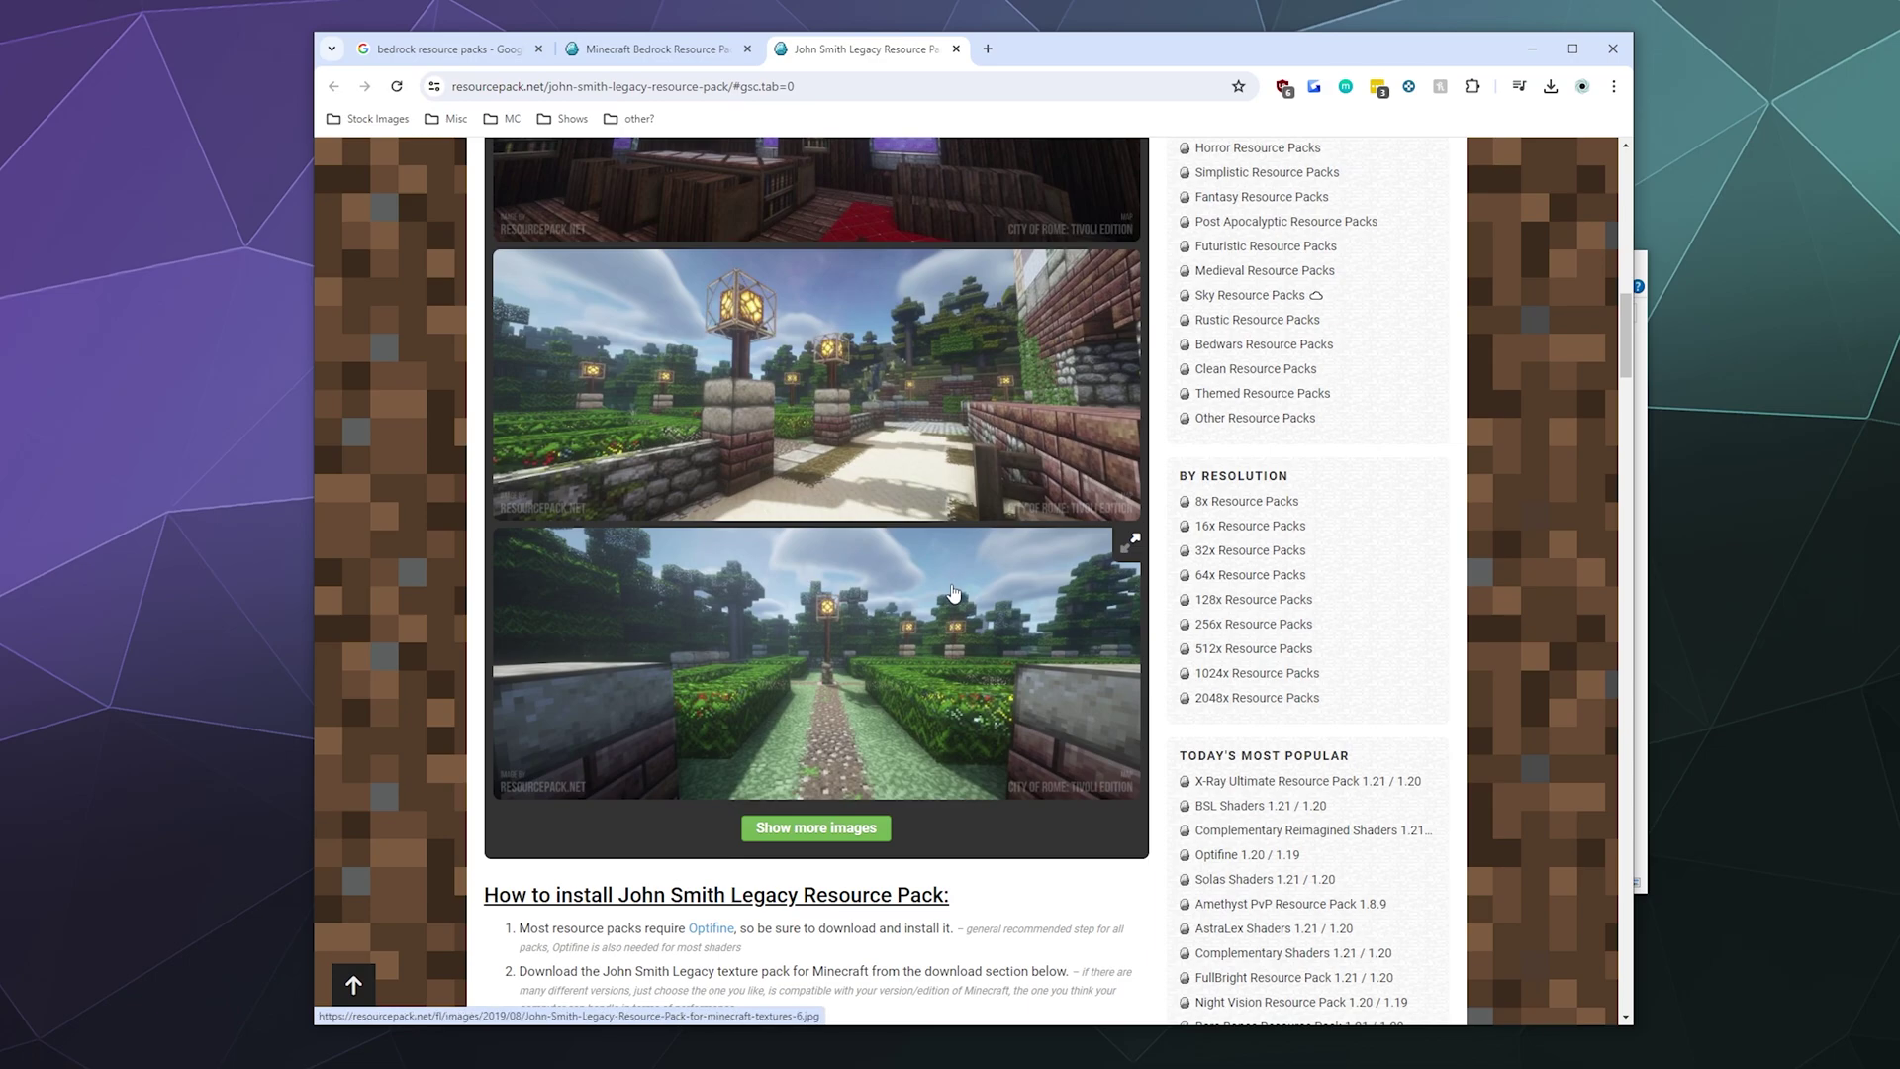
pyautogui.scroll(-10, 953, 589)
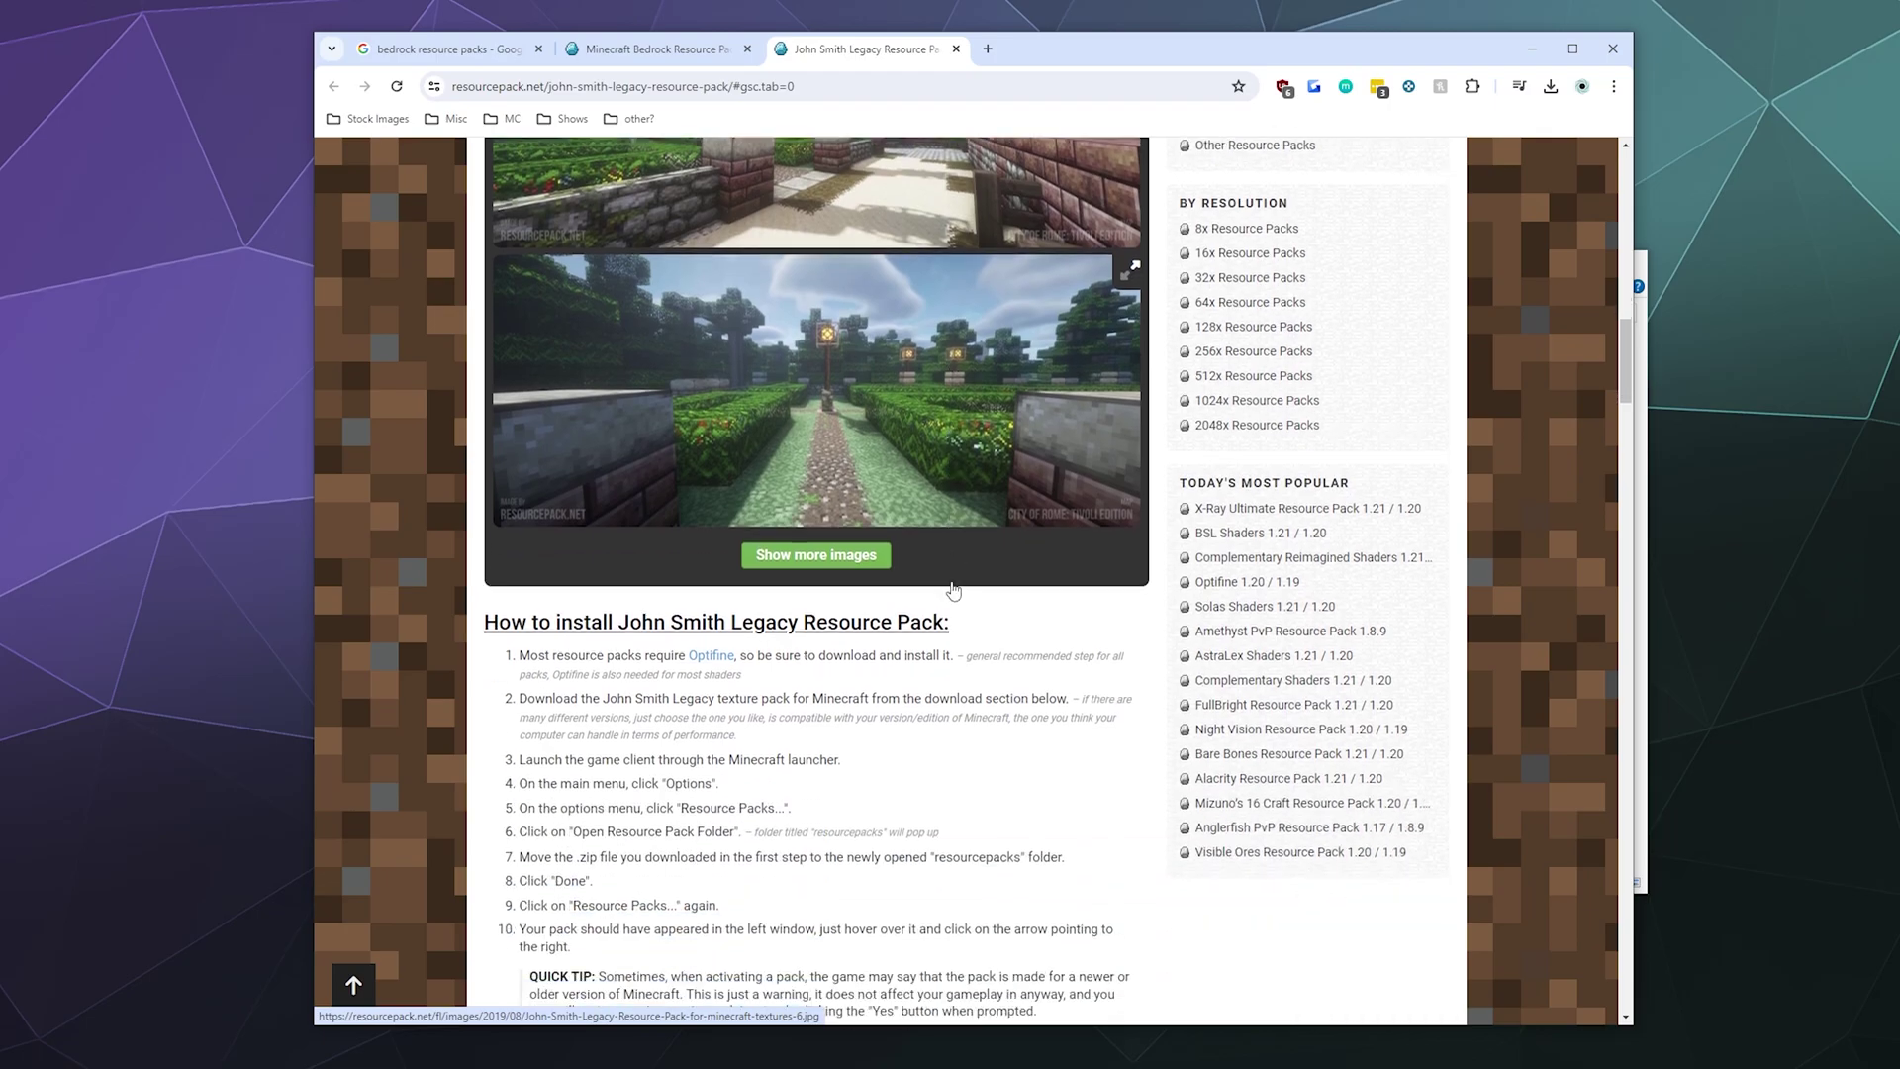
pyautogui.scroll(5, 952, 592)
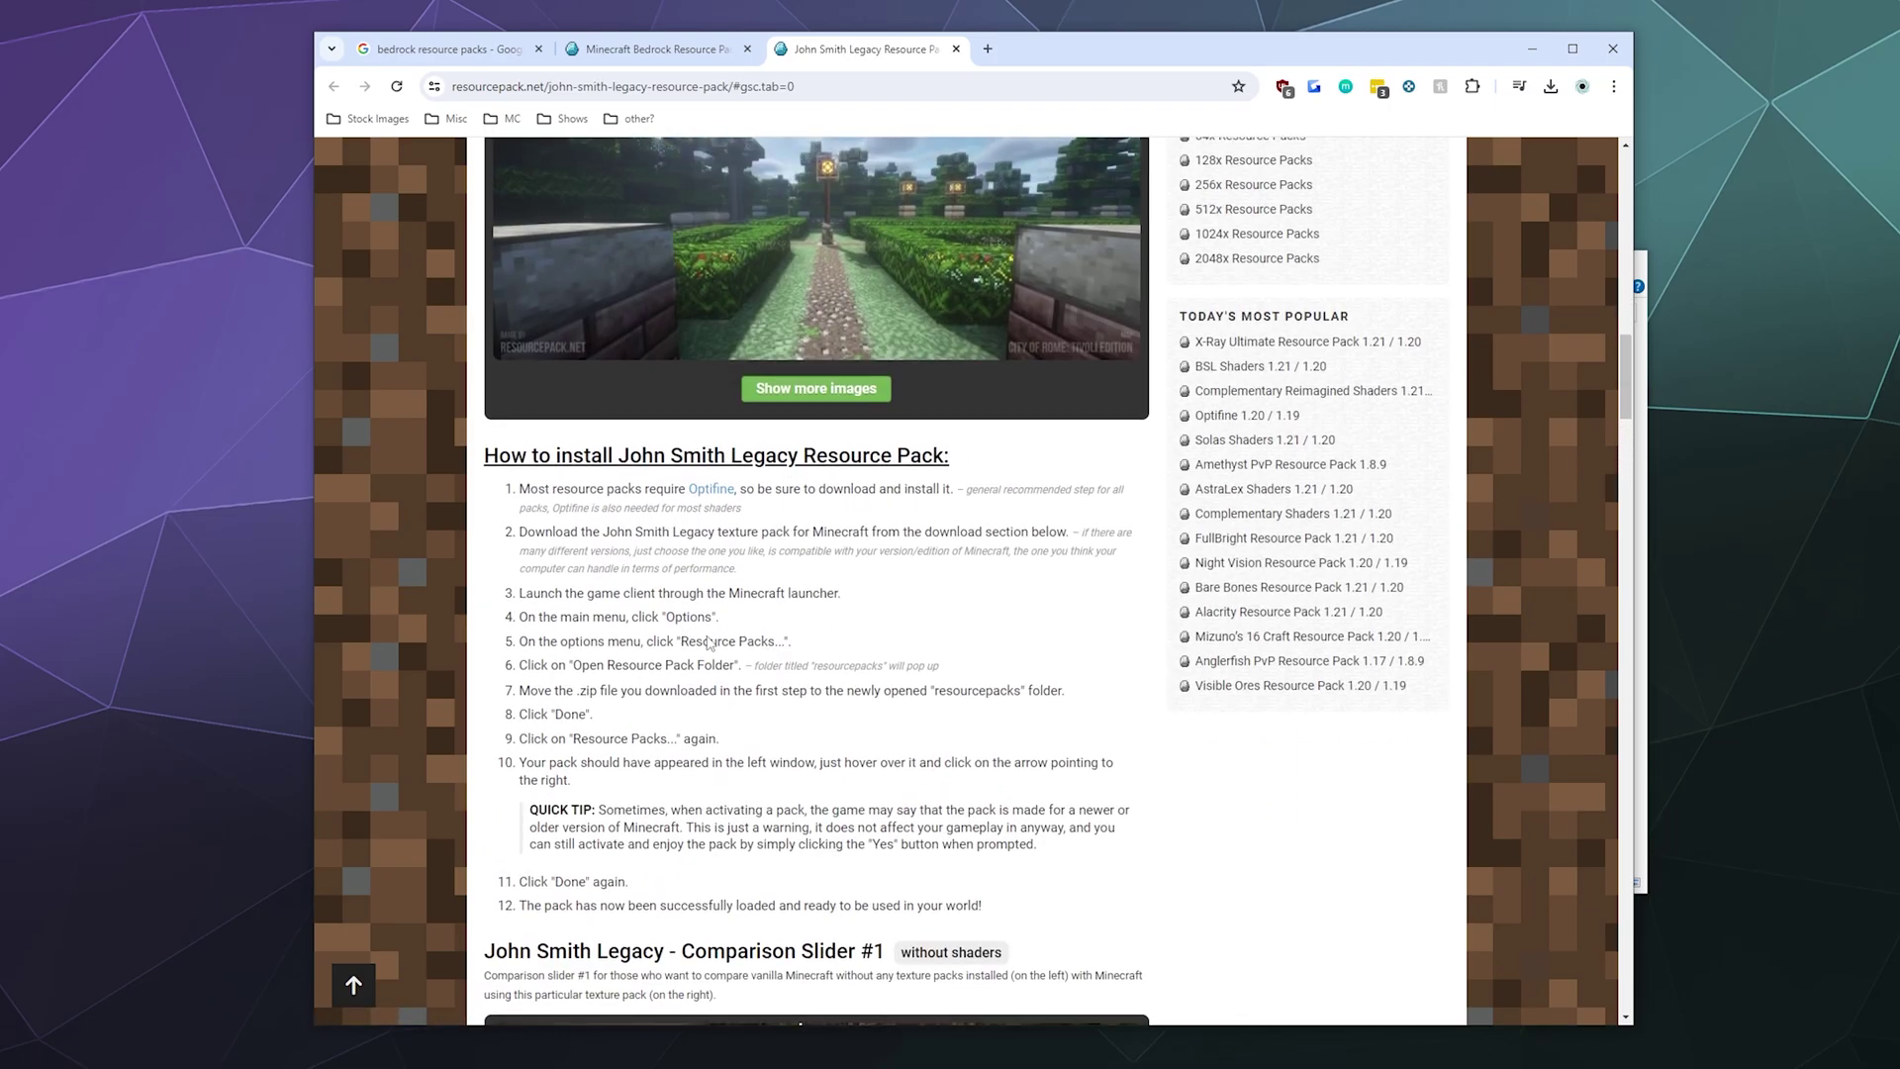
pyautogui.scroll(-13, 684, 704)
pyautogui.scroll(-7, 684, 704)
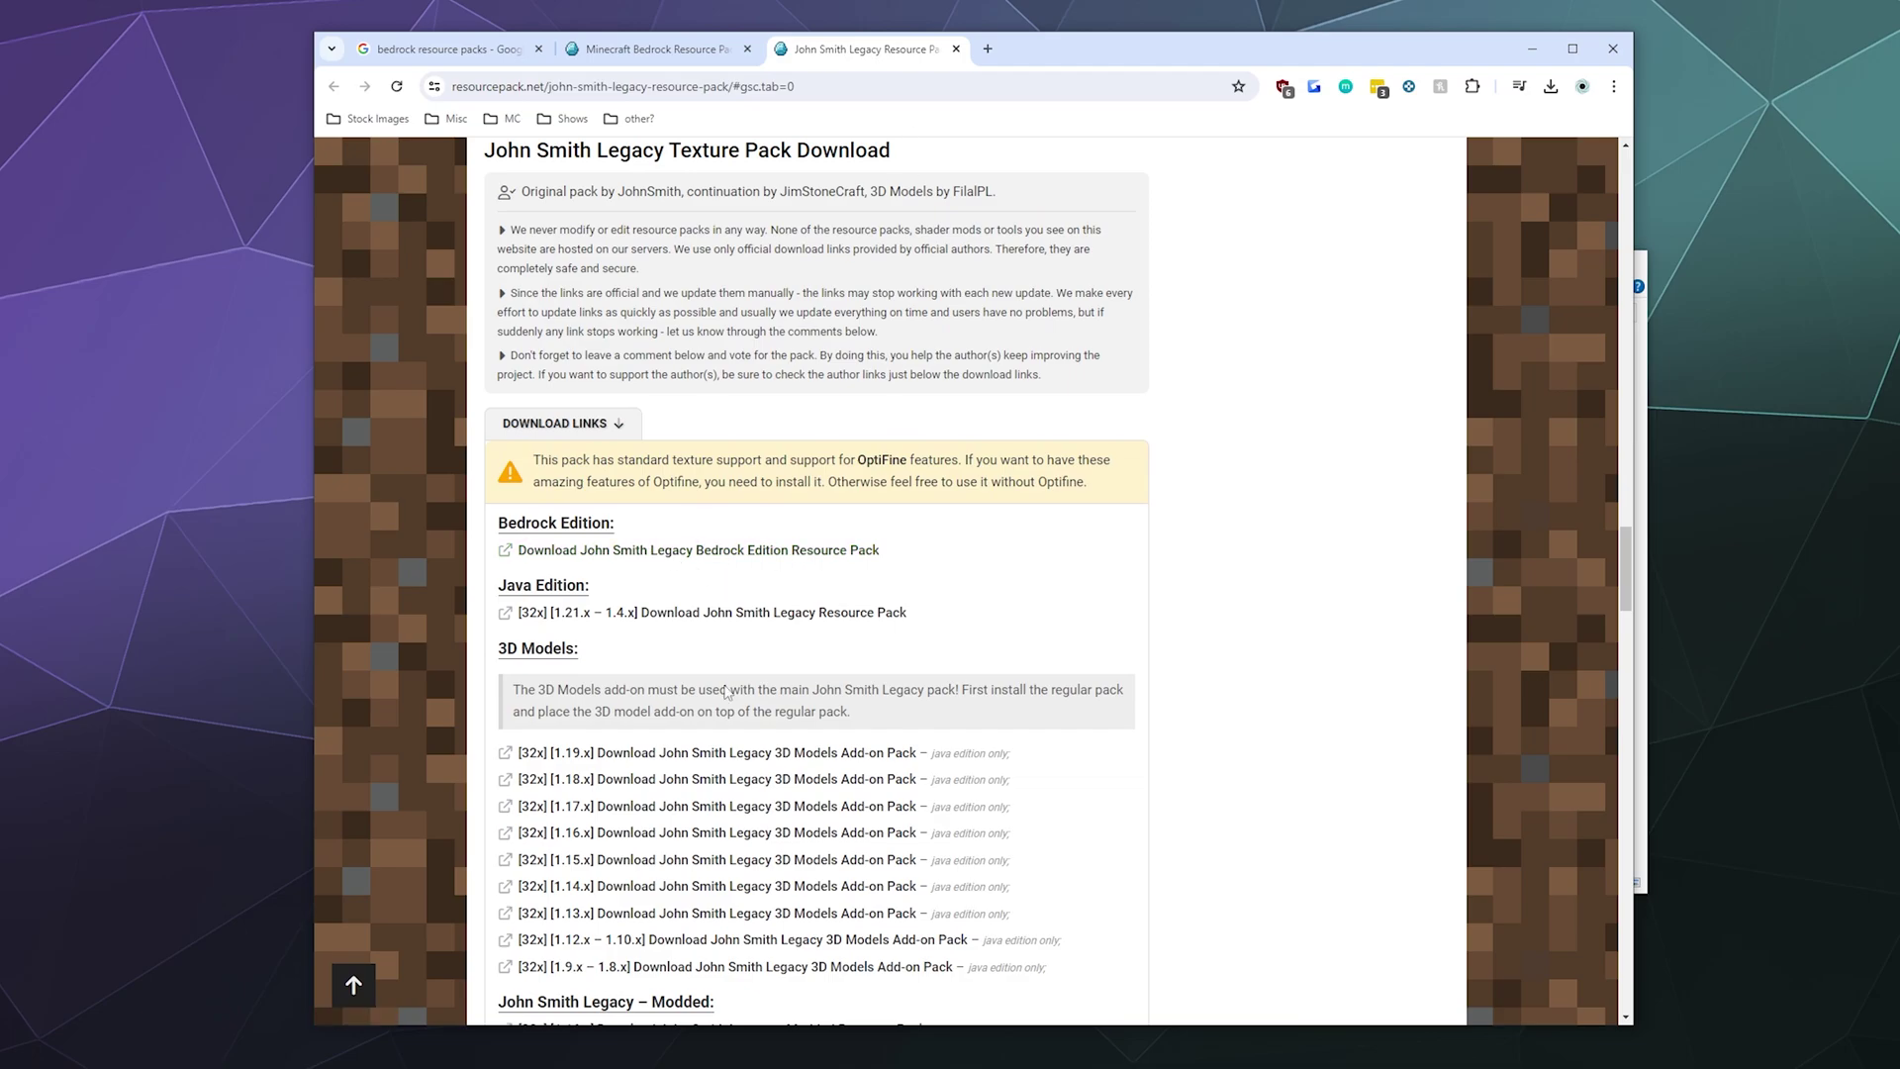
pyautogui.click(711, 552)
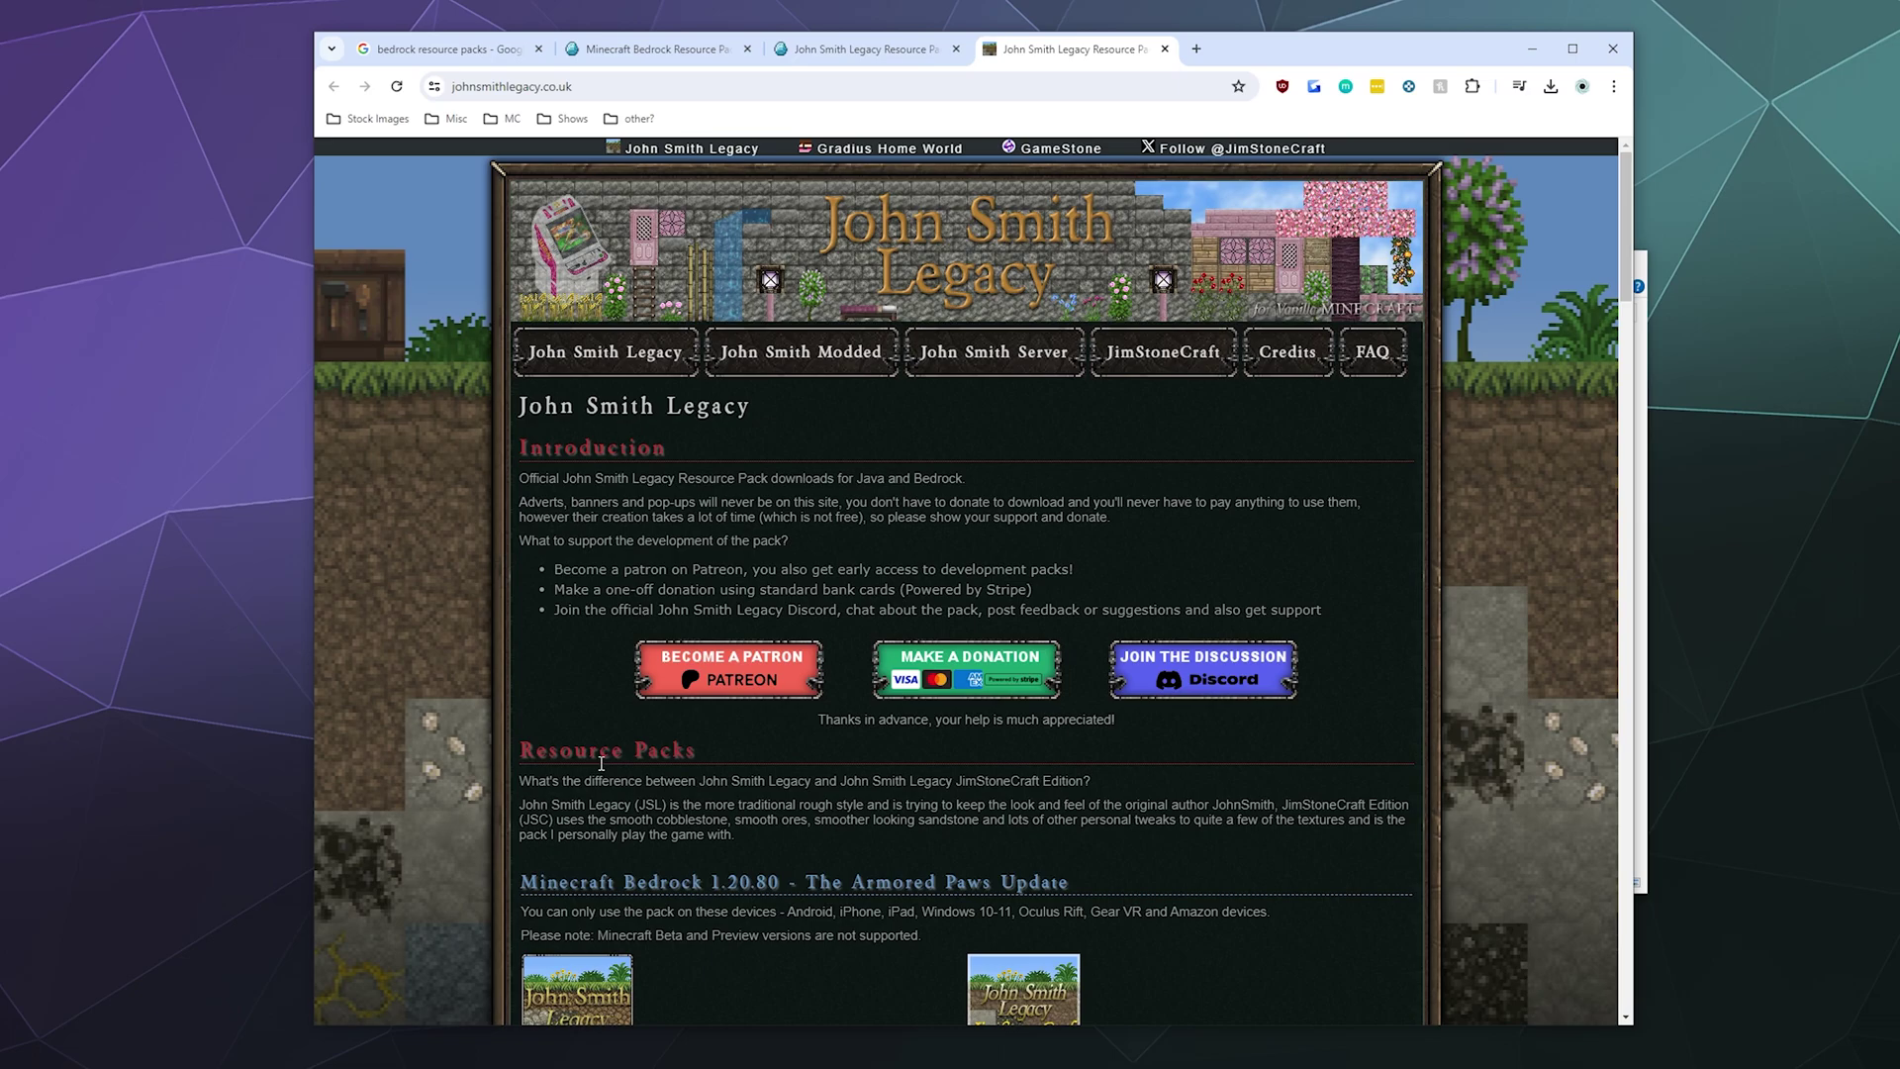
# Locate the Minecraft Bedrock 1.20.80 downloads and show the downloaded John Smith Legacy Bedrock pack in its folder.
pyautogui.scroll(-6, 591, 525)
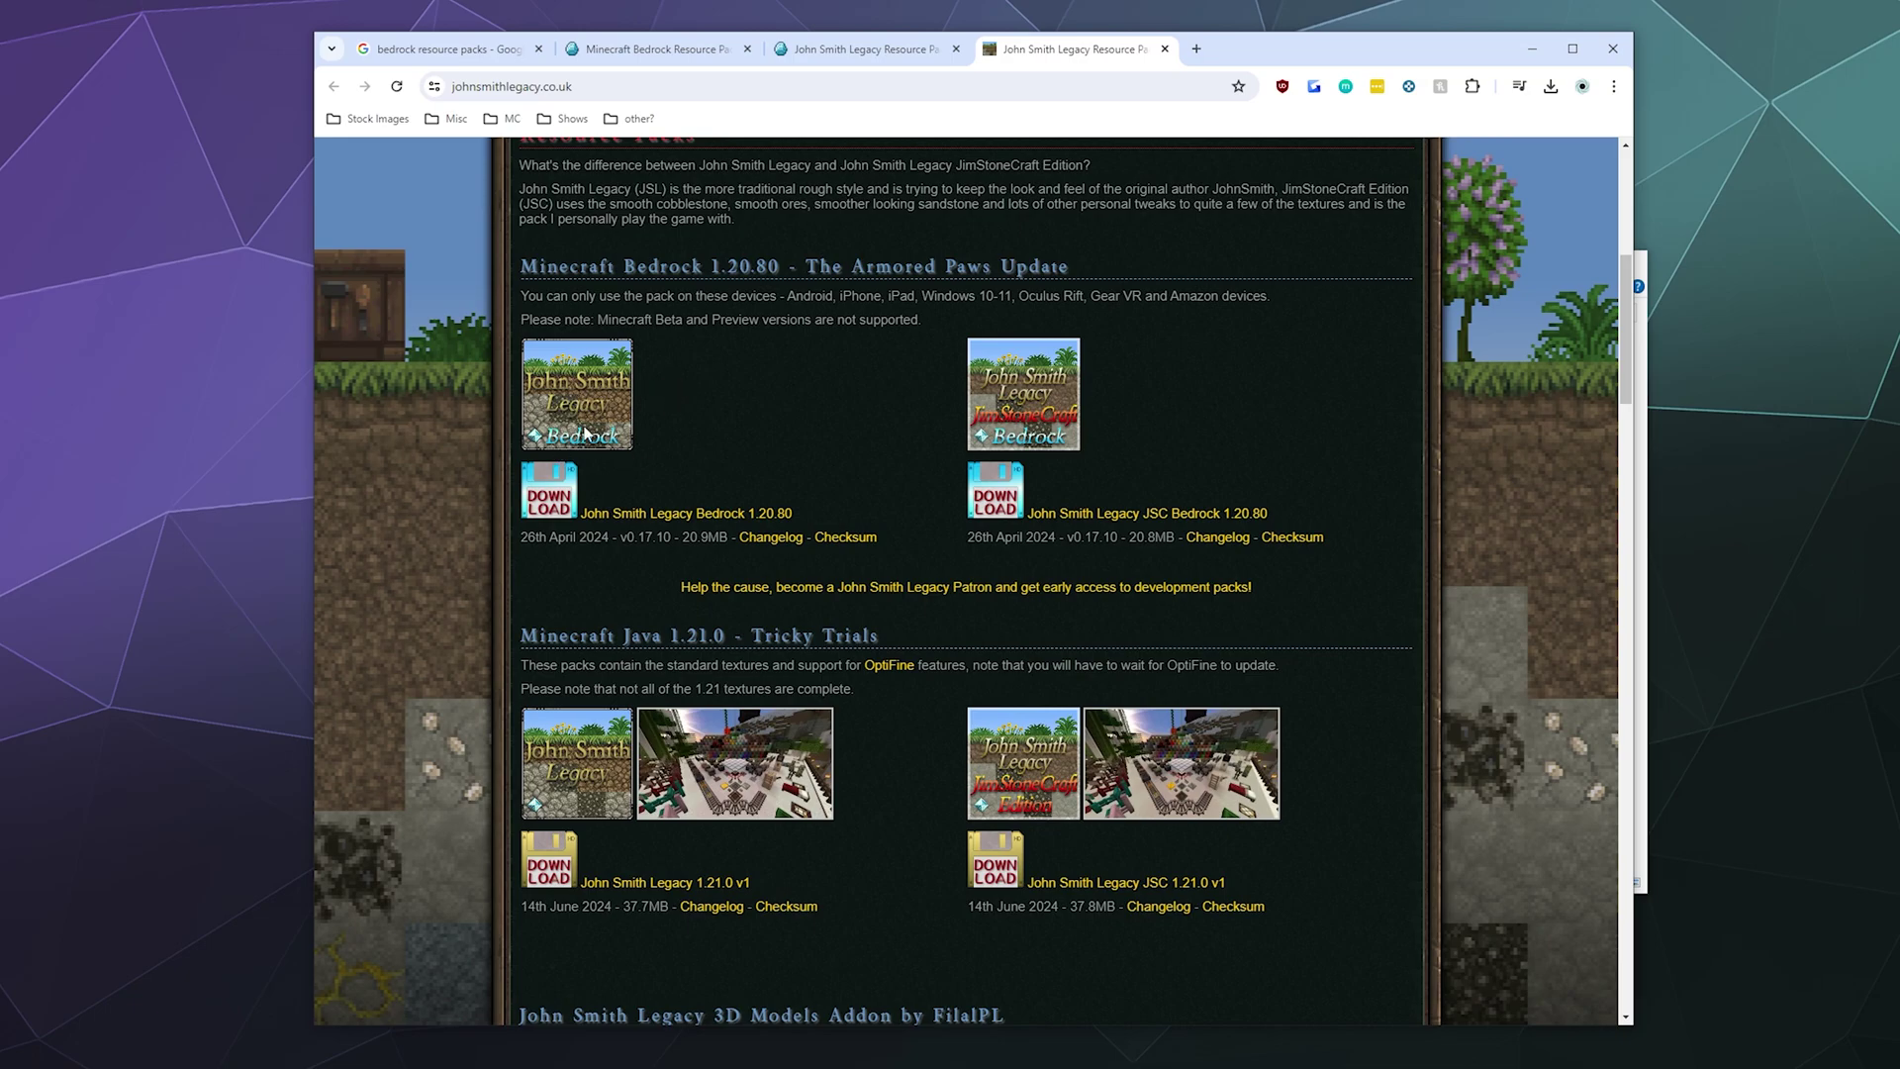
pyautogui.click(1551, 86)
pyautogui.click(1503, 164)
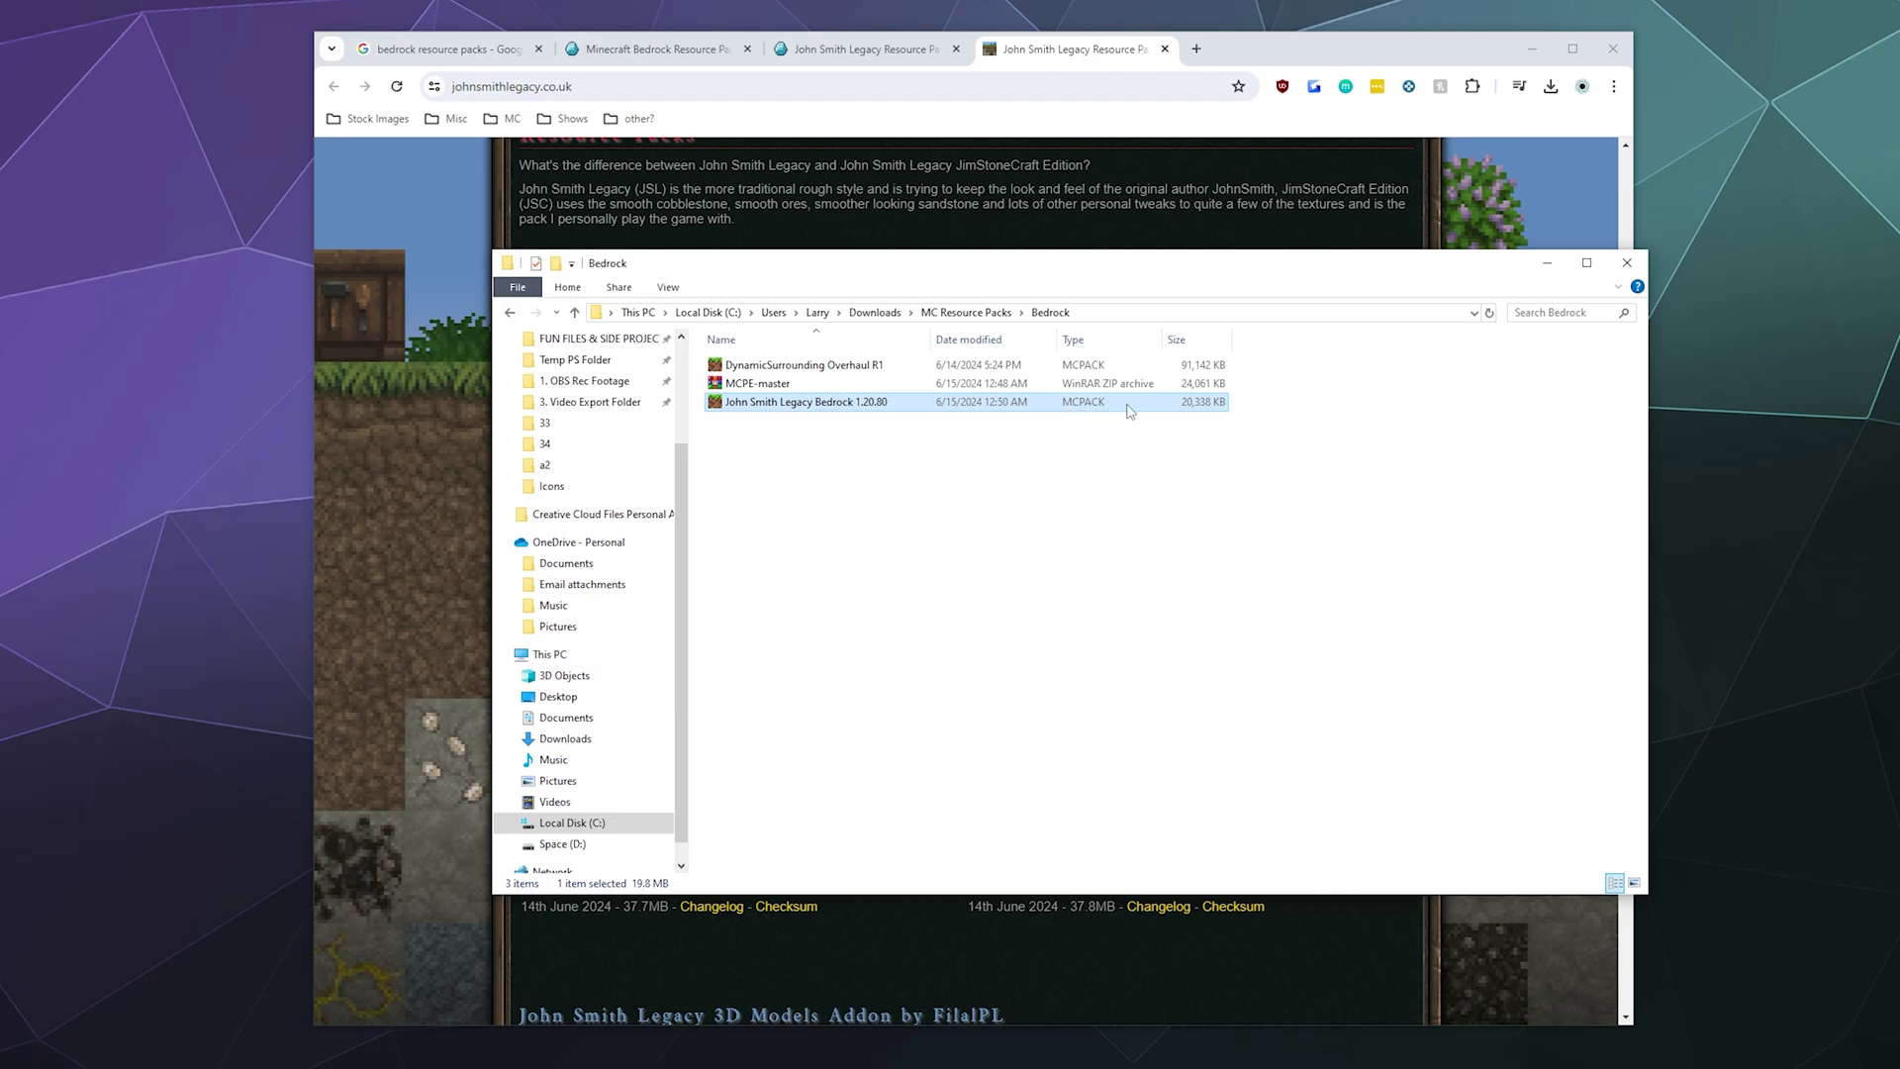
# Delete the MCPE-master archive from the Bedrock folder and import the John Smith Legacy Bedrock 1.20.80 pack into Minecraft.
pyautogui.click(751, 390)
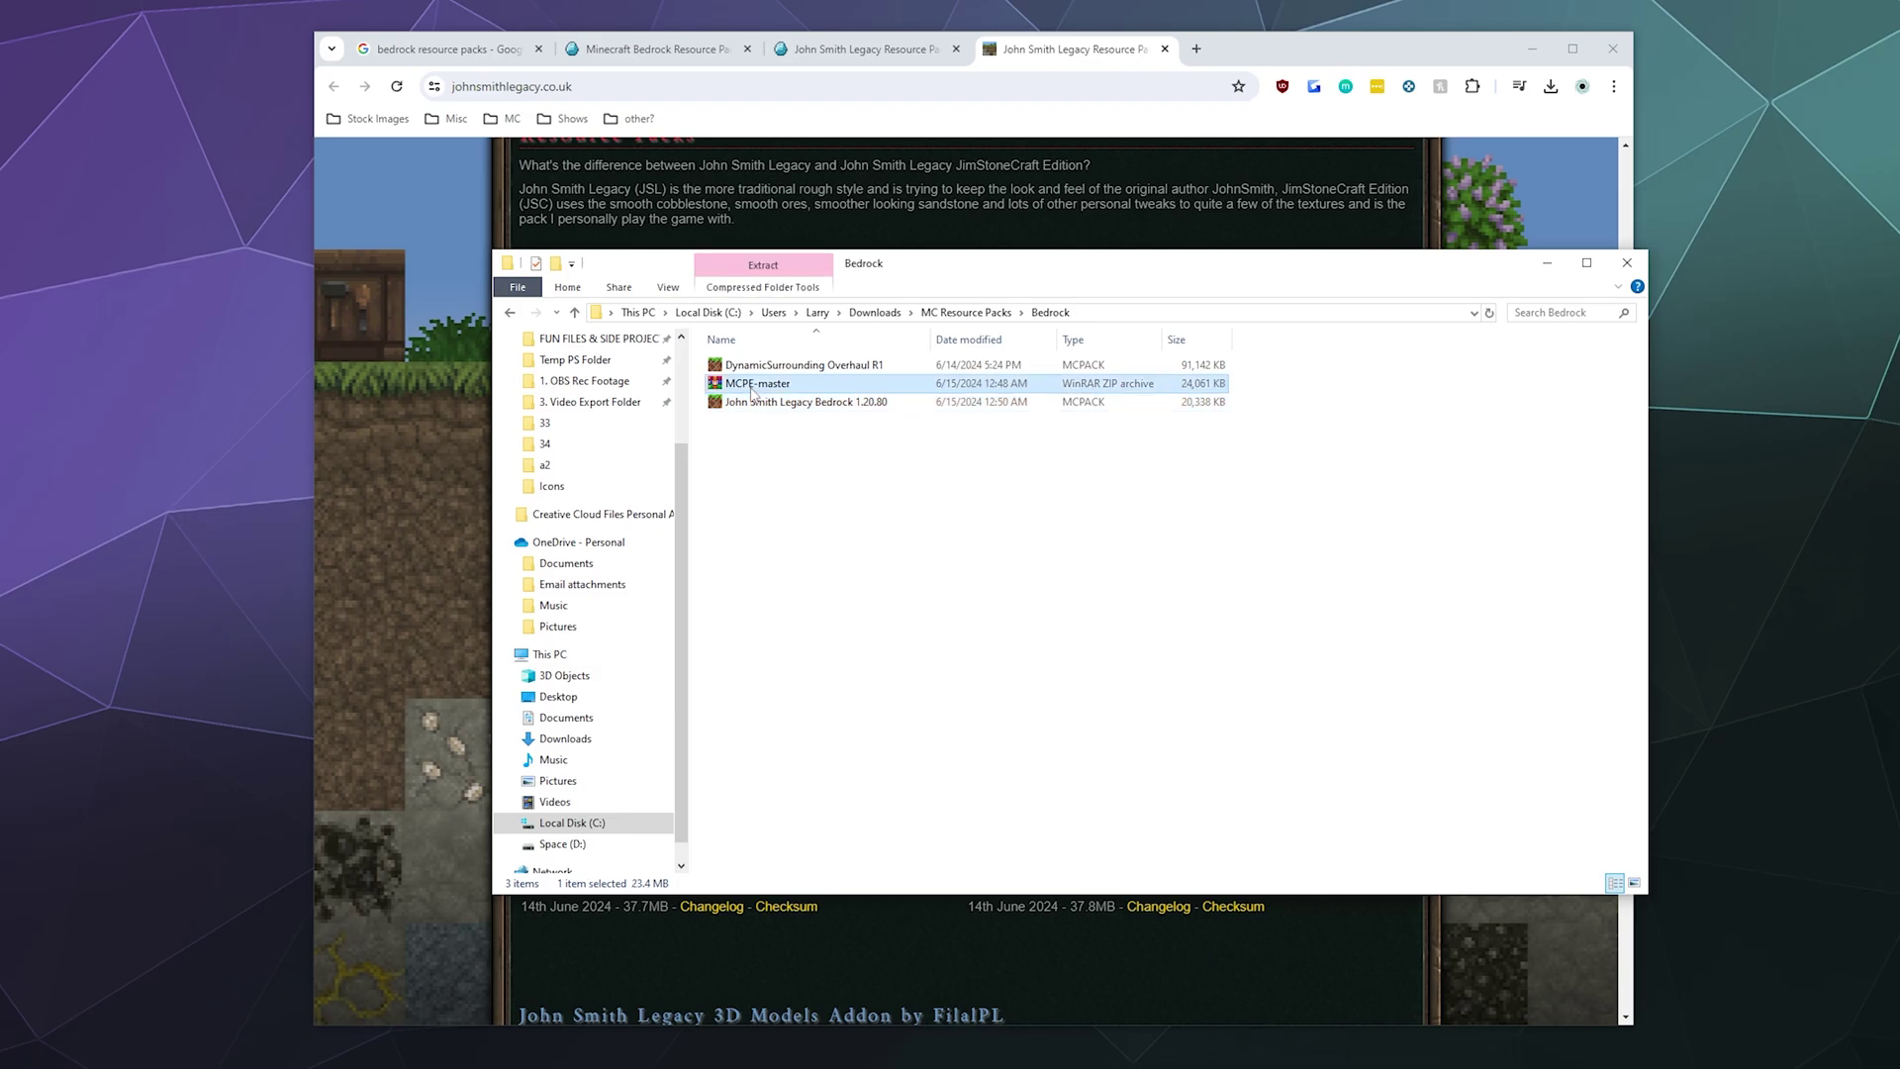
pyautogui.rightClick(752, 393)
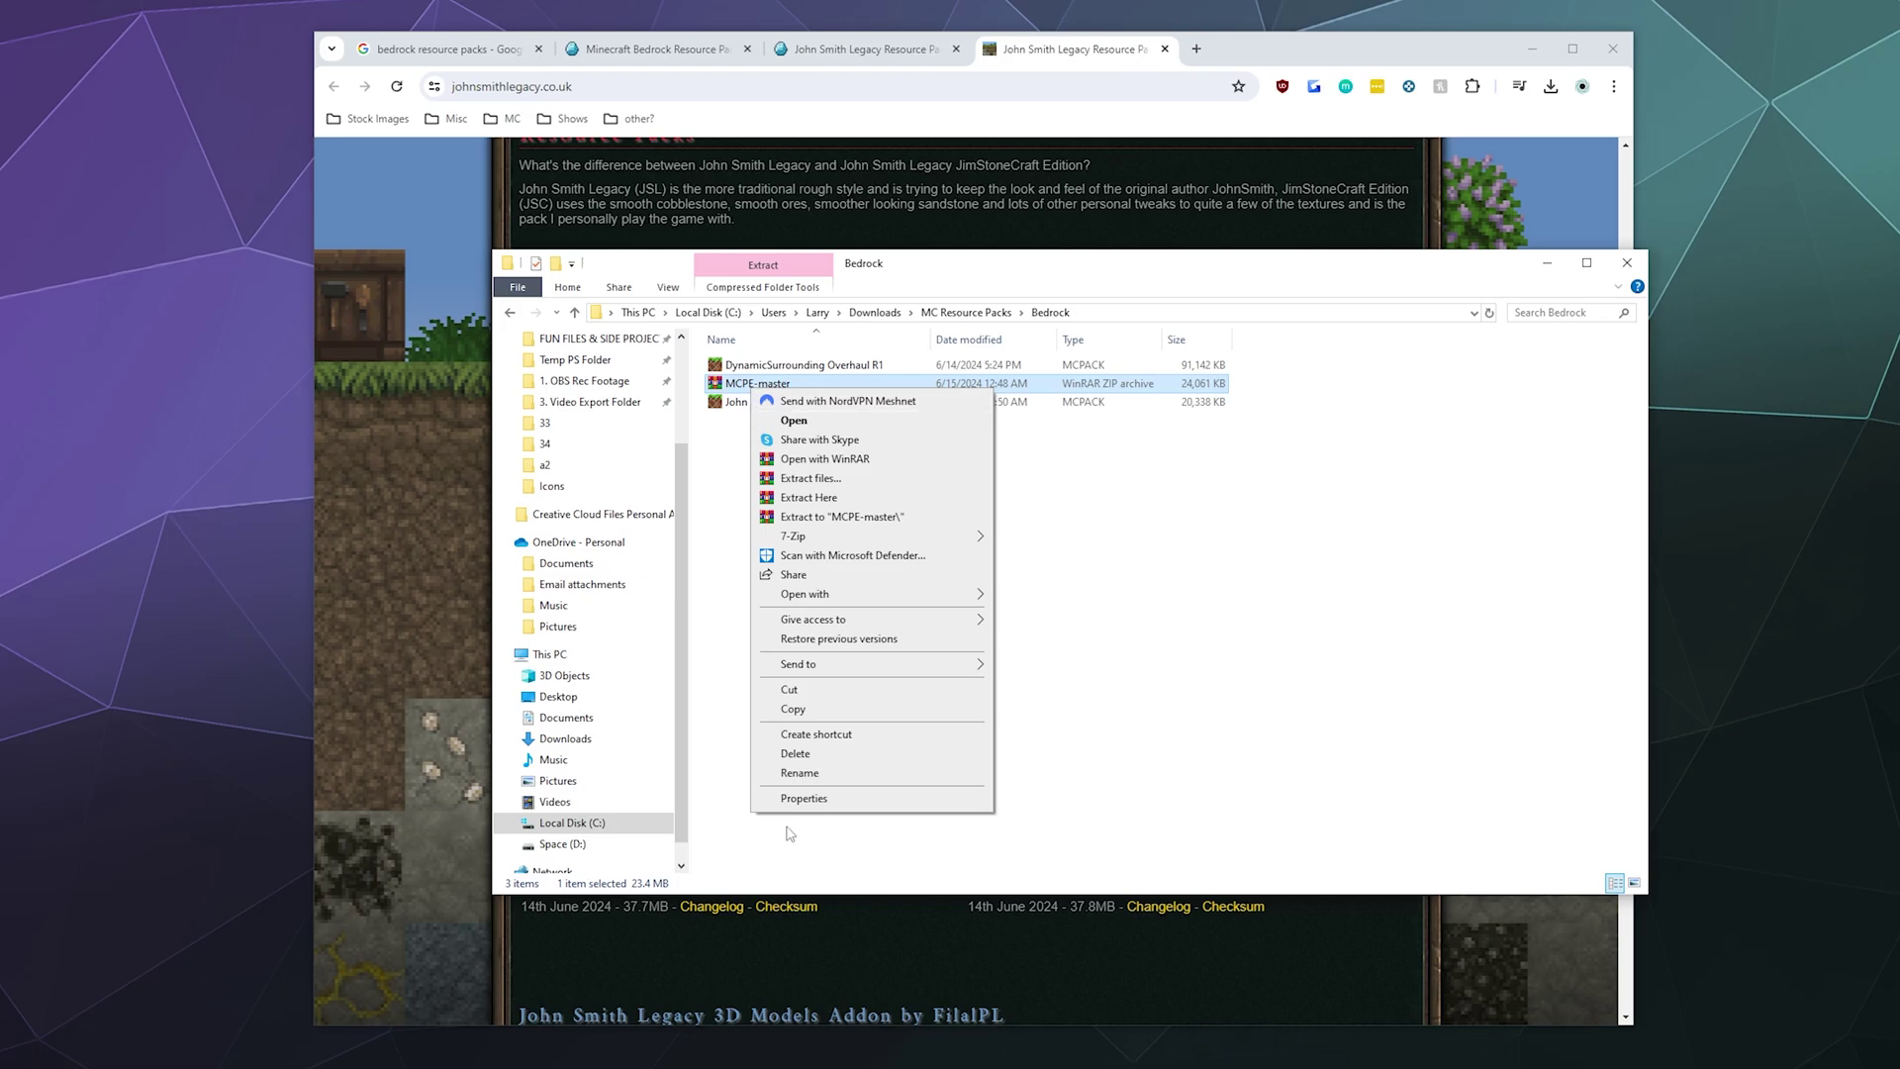
pyautogui.click(794, 753)
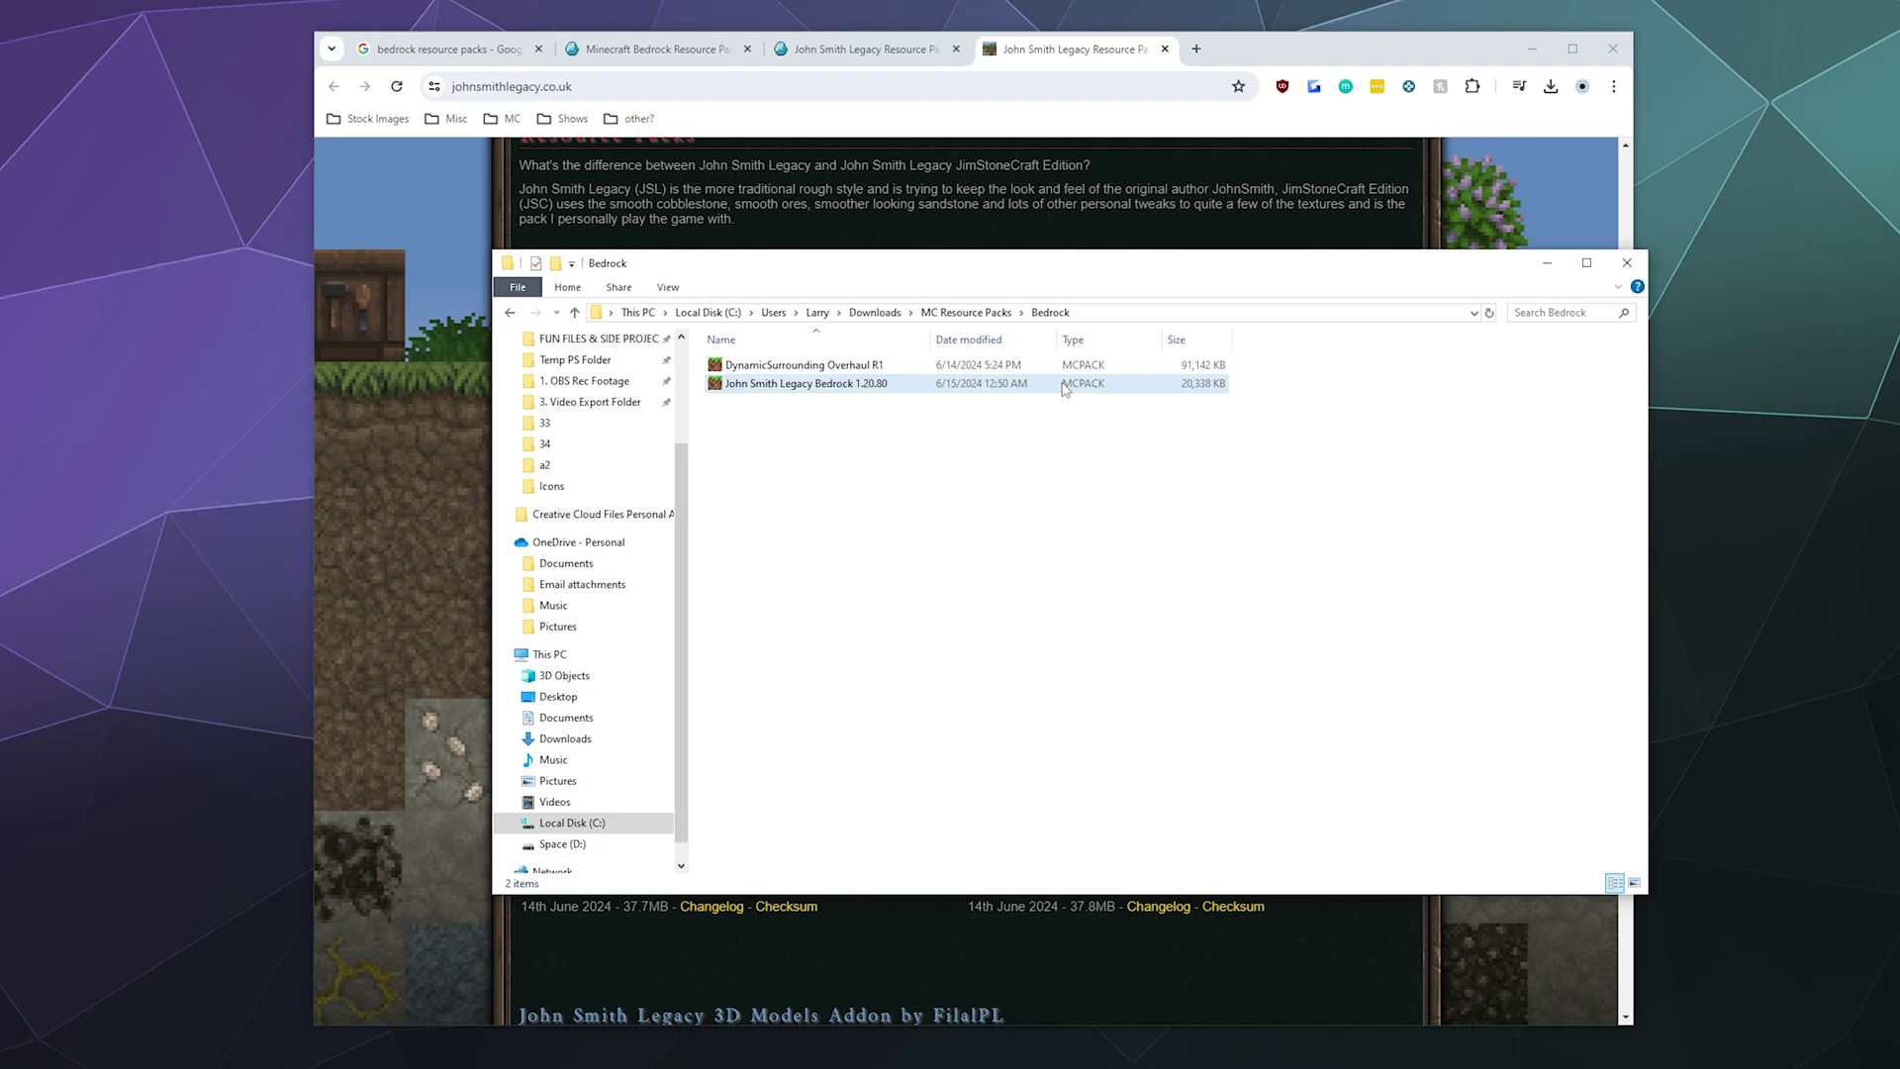
pyautogui.doubleClick(829, 381)
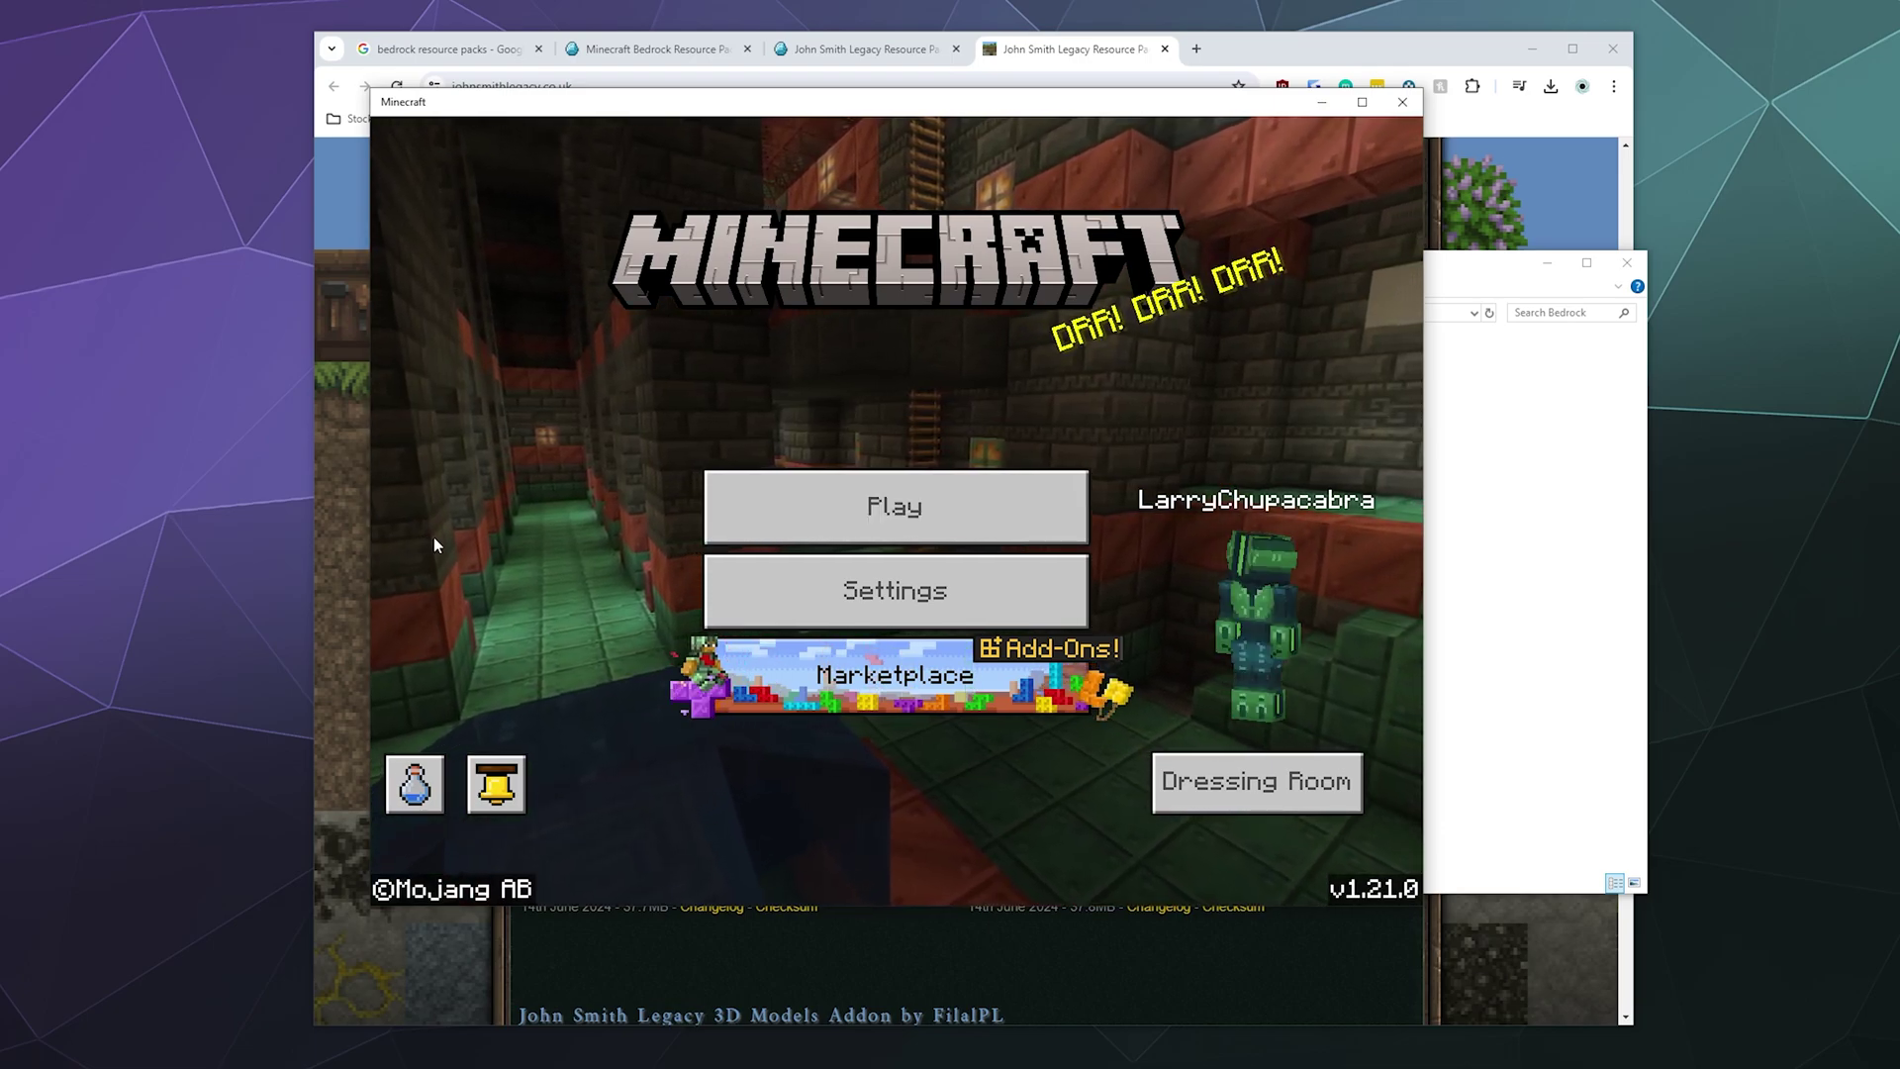
# Open the resource pack settings of the existing world "My super cool texture world".
pyautogui.click(733, 524)
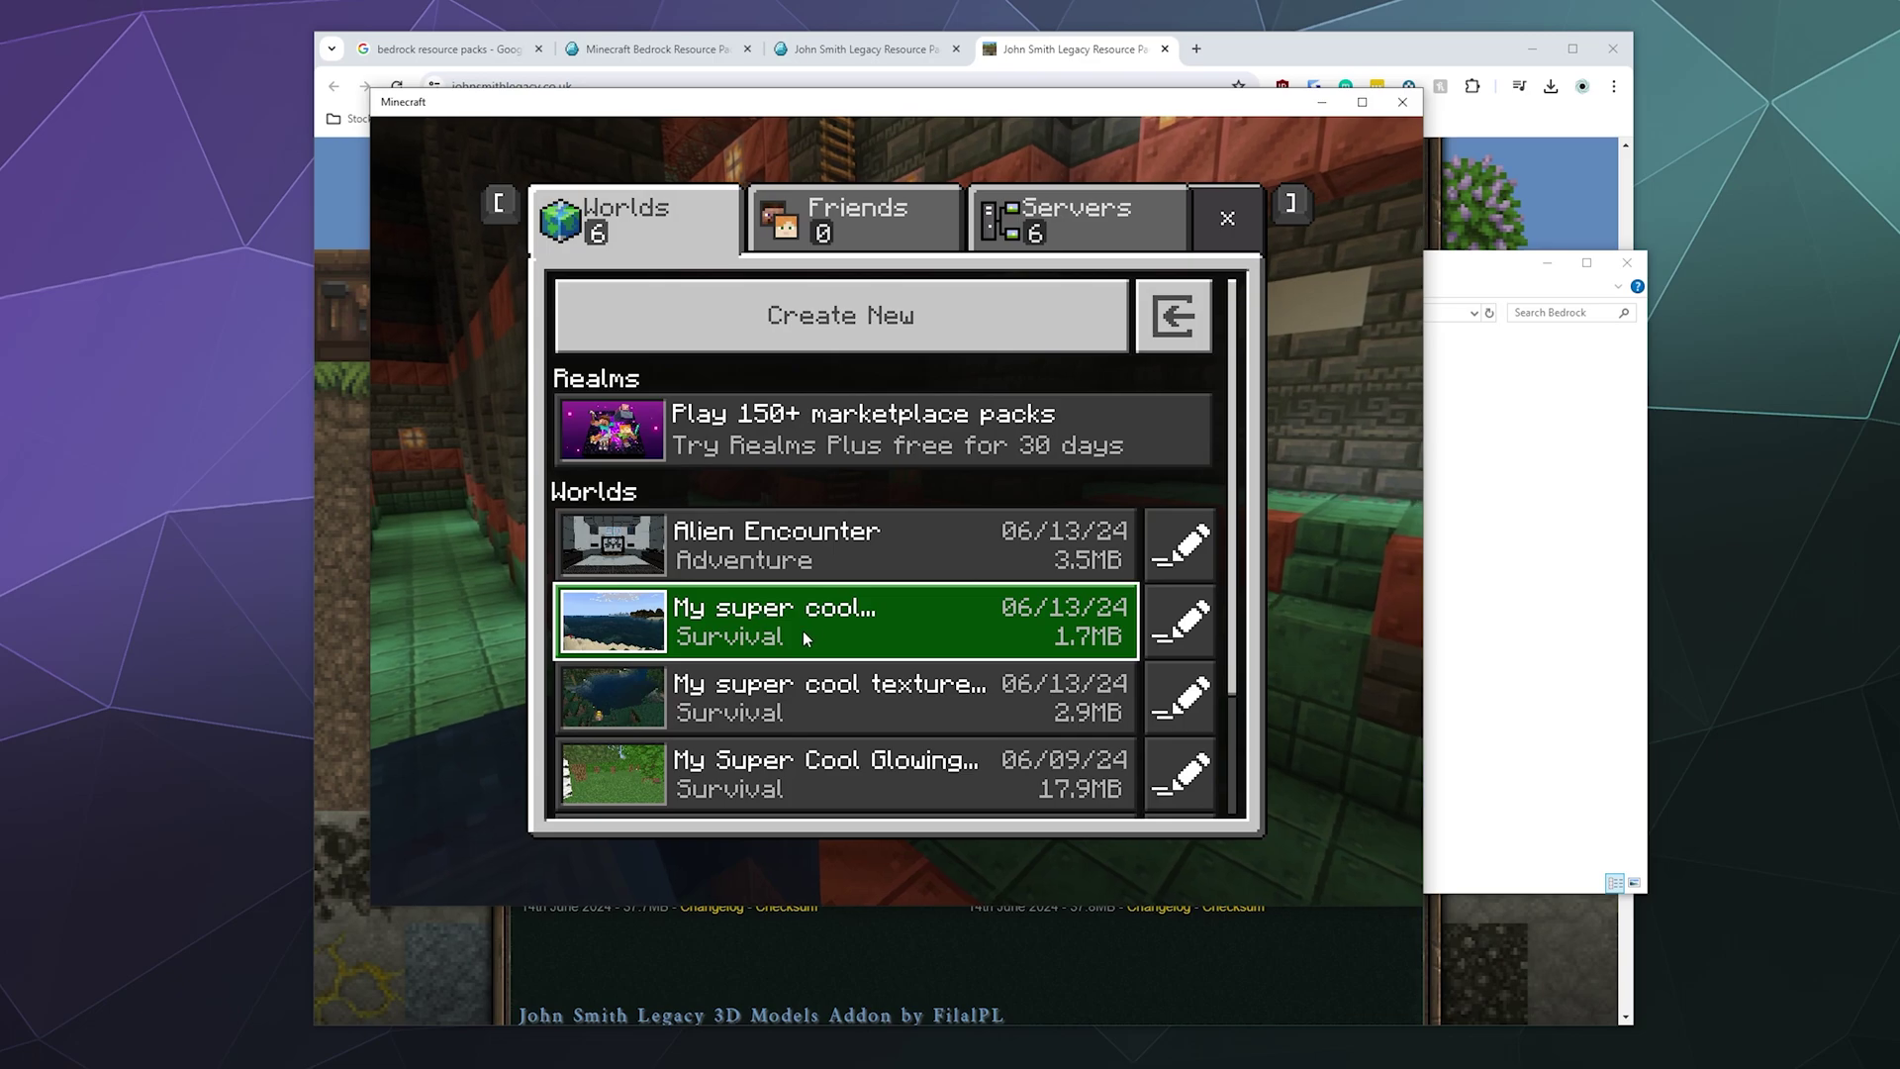
pyautogui.scroll(-1, 804, 631)
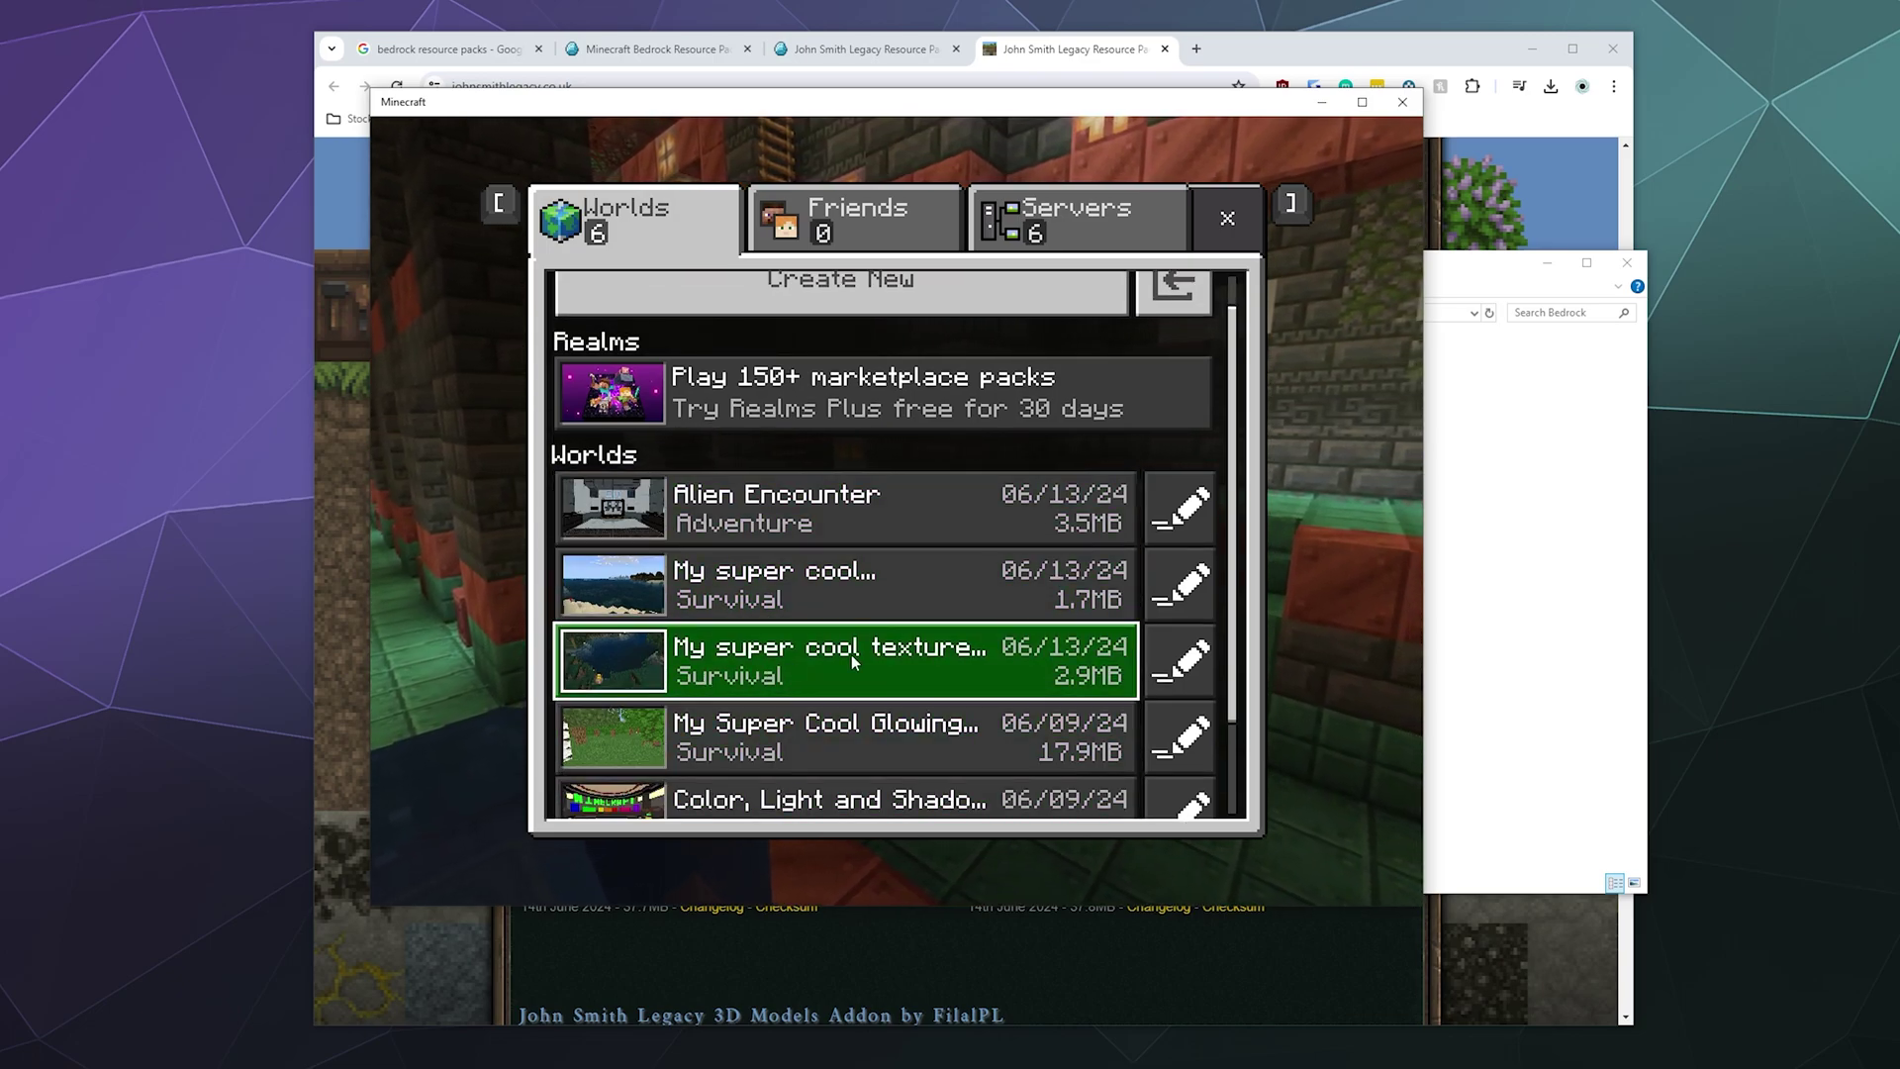
pyautogui.click(1181, 660)
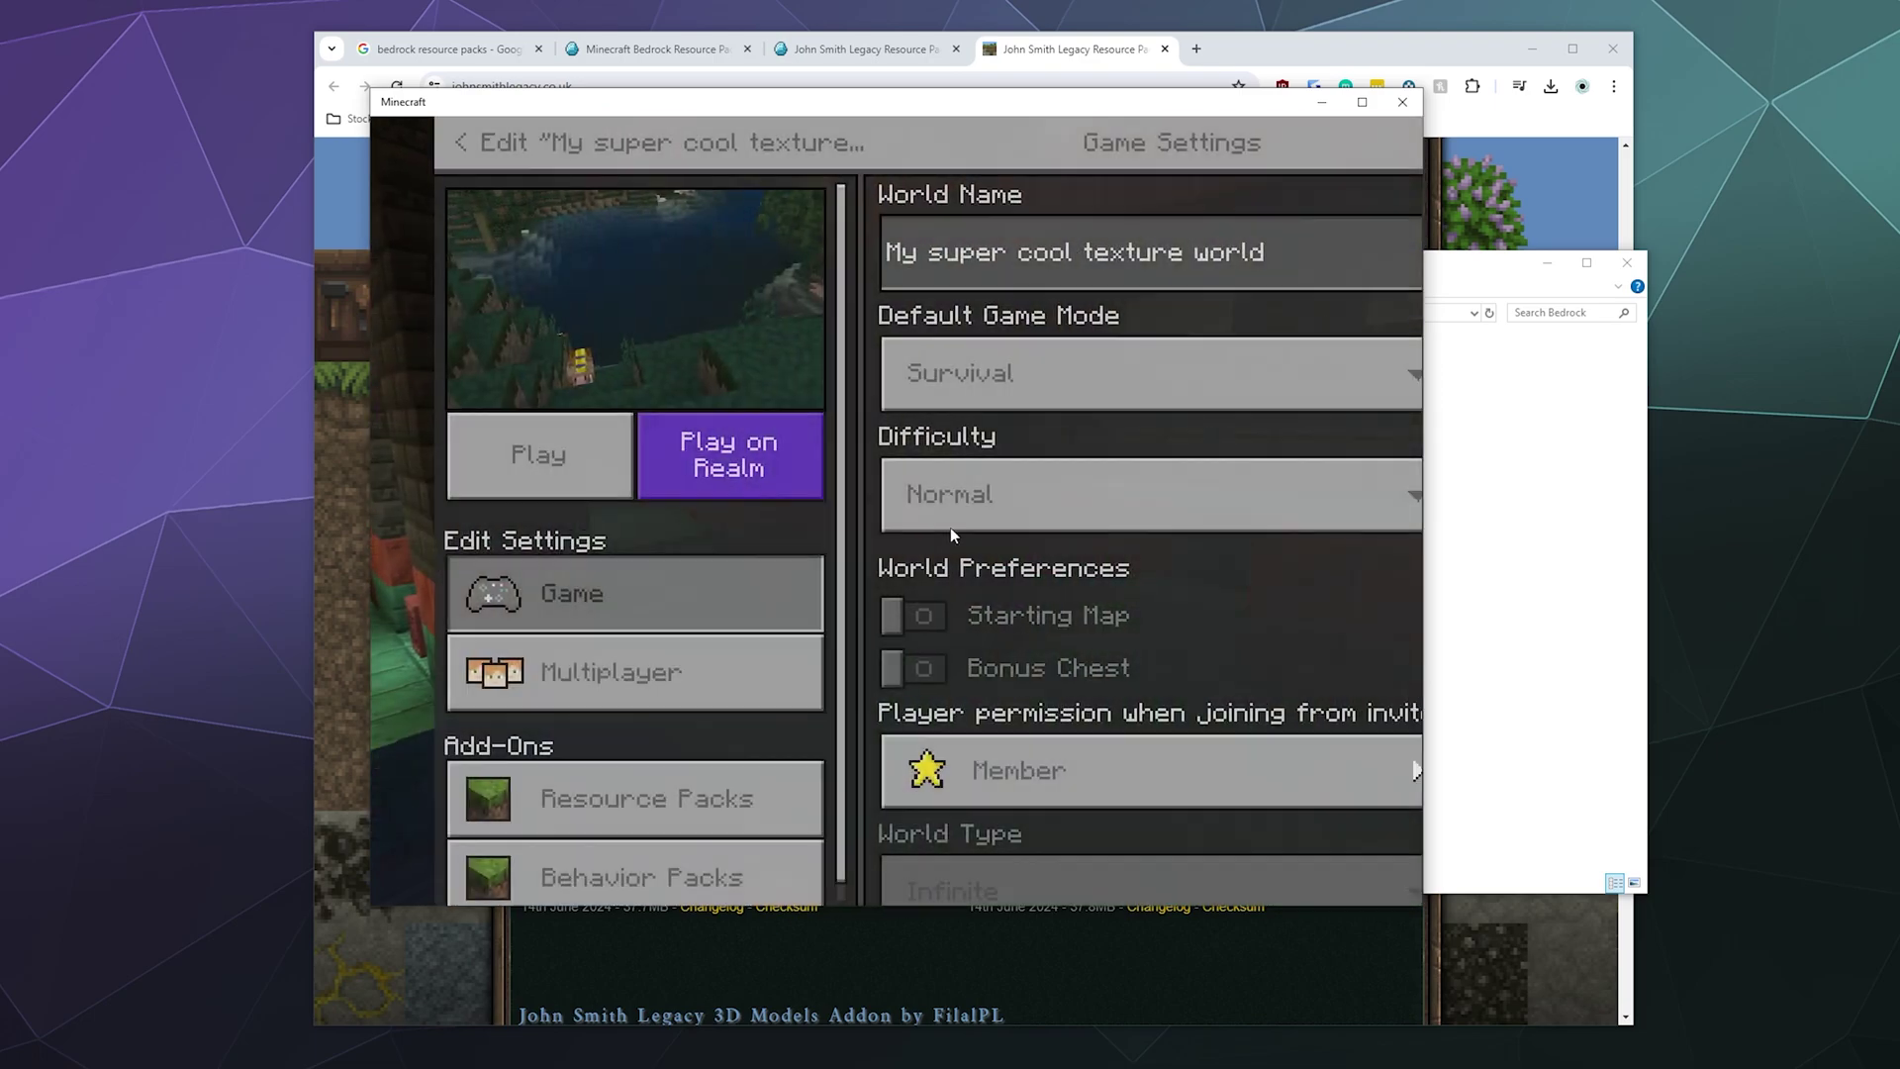
pyautogui.scroll(-1, 757, 540)
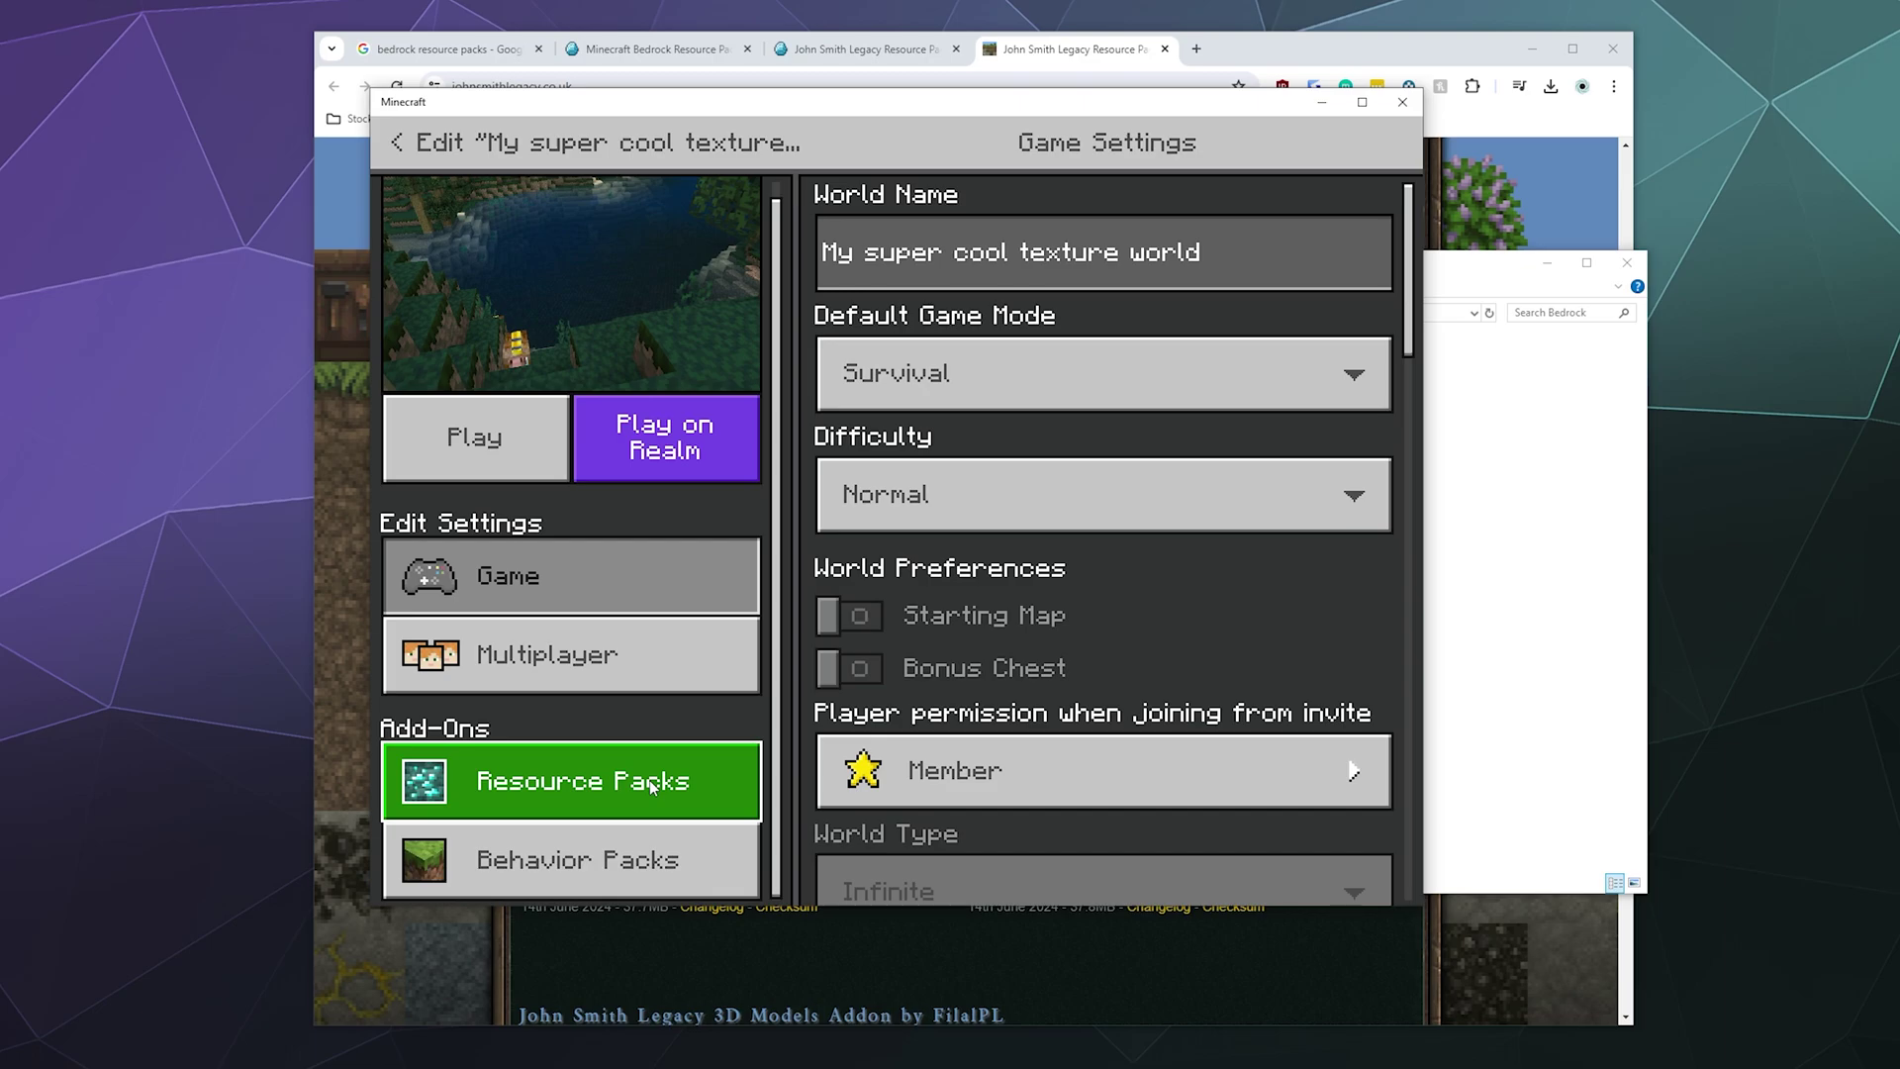
pyautogui.click(627, 761)
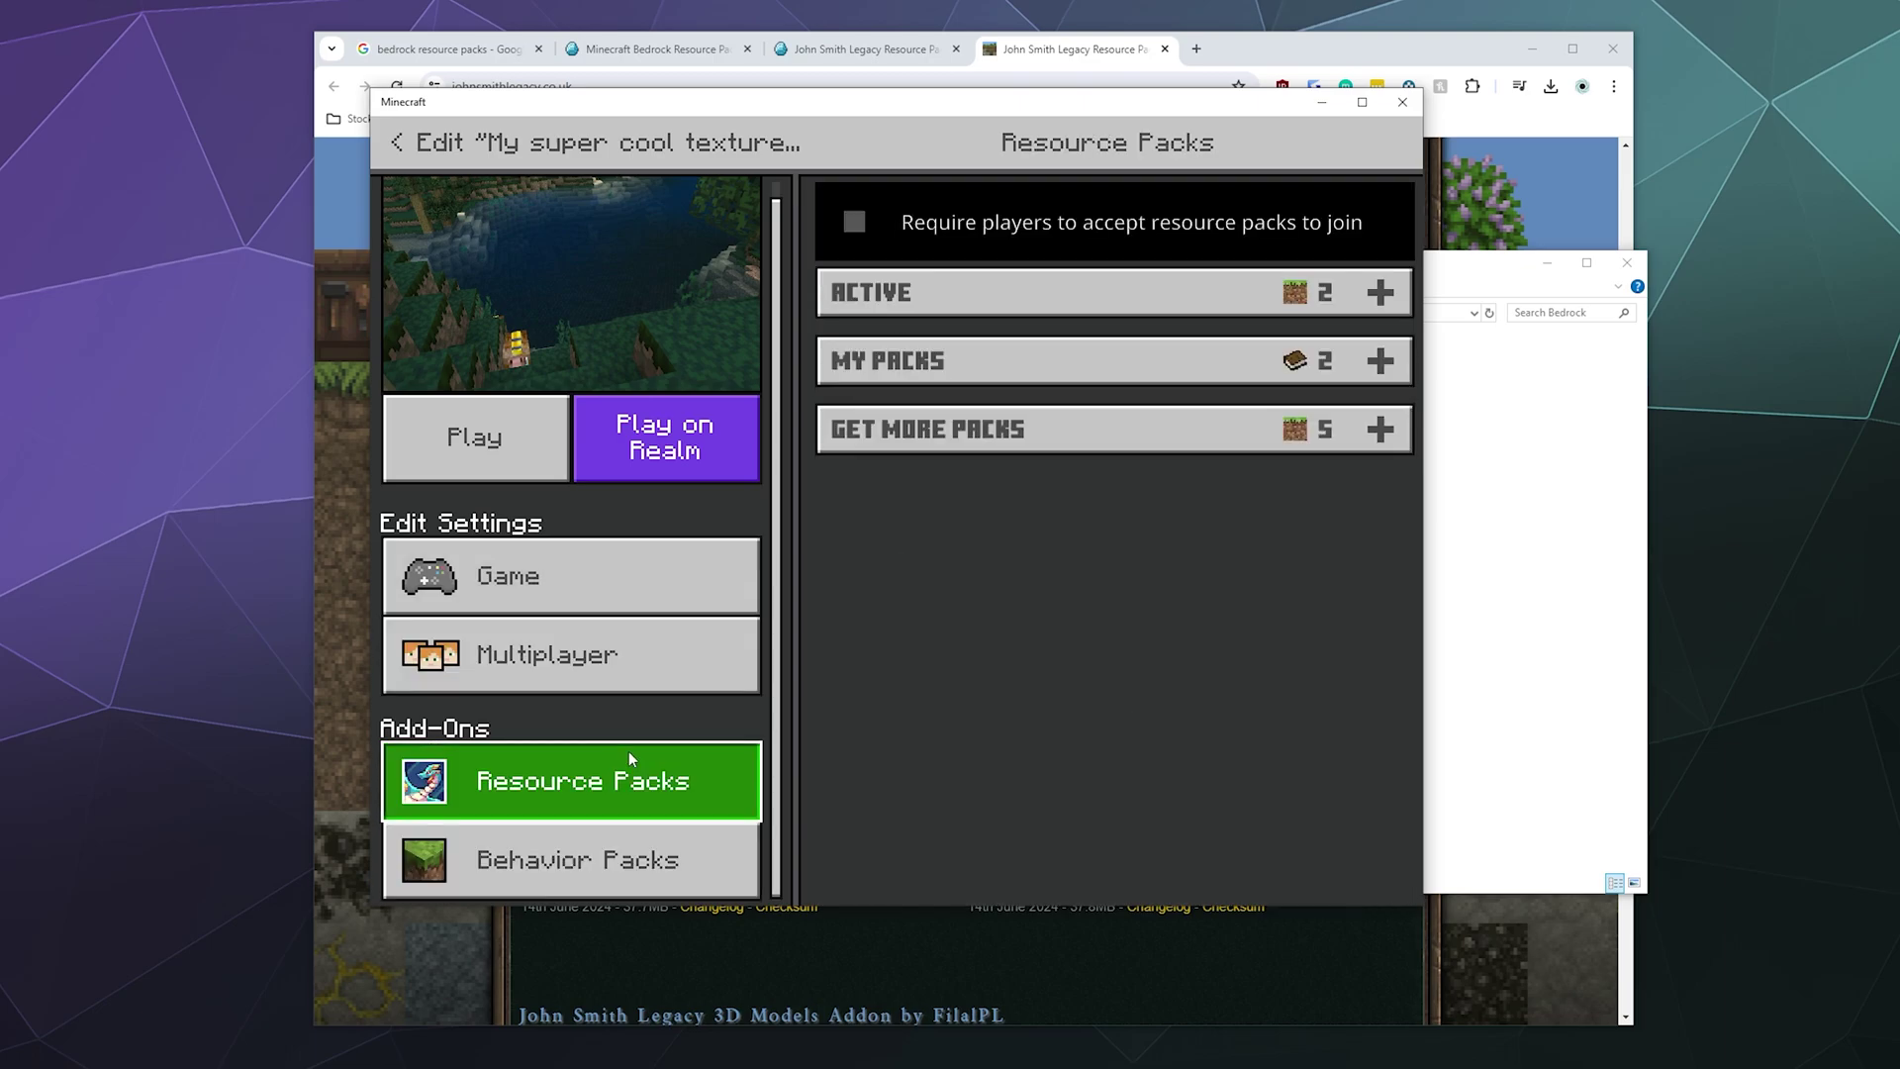
# Review the world's active and owned packs and deactivate the Deep Sea Mash-up resource pack.
pyautogui.click(1160, 294)
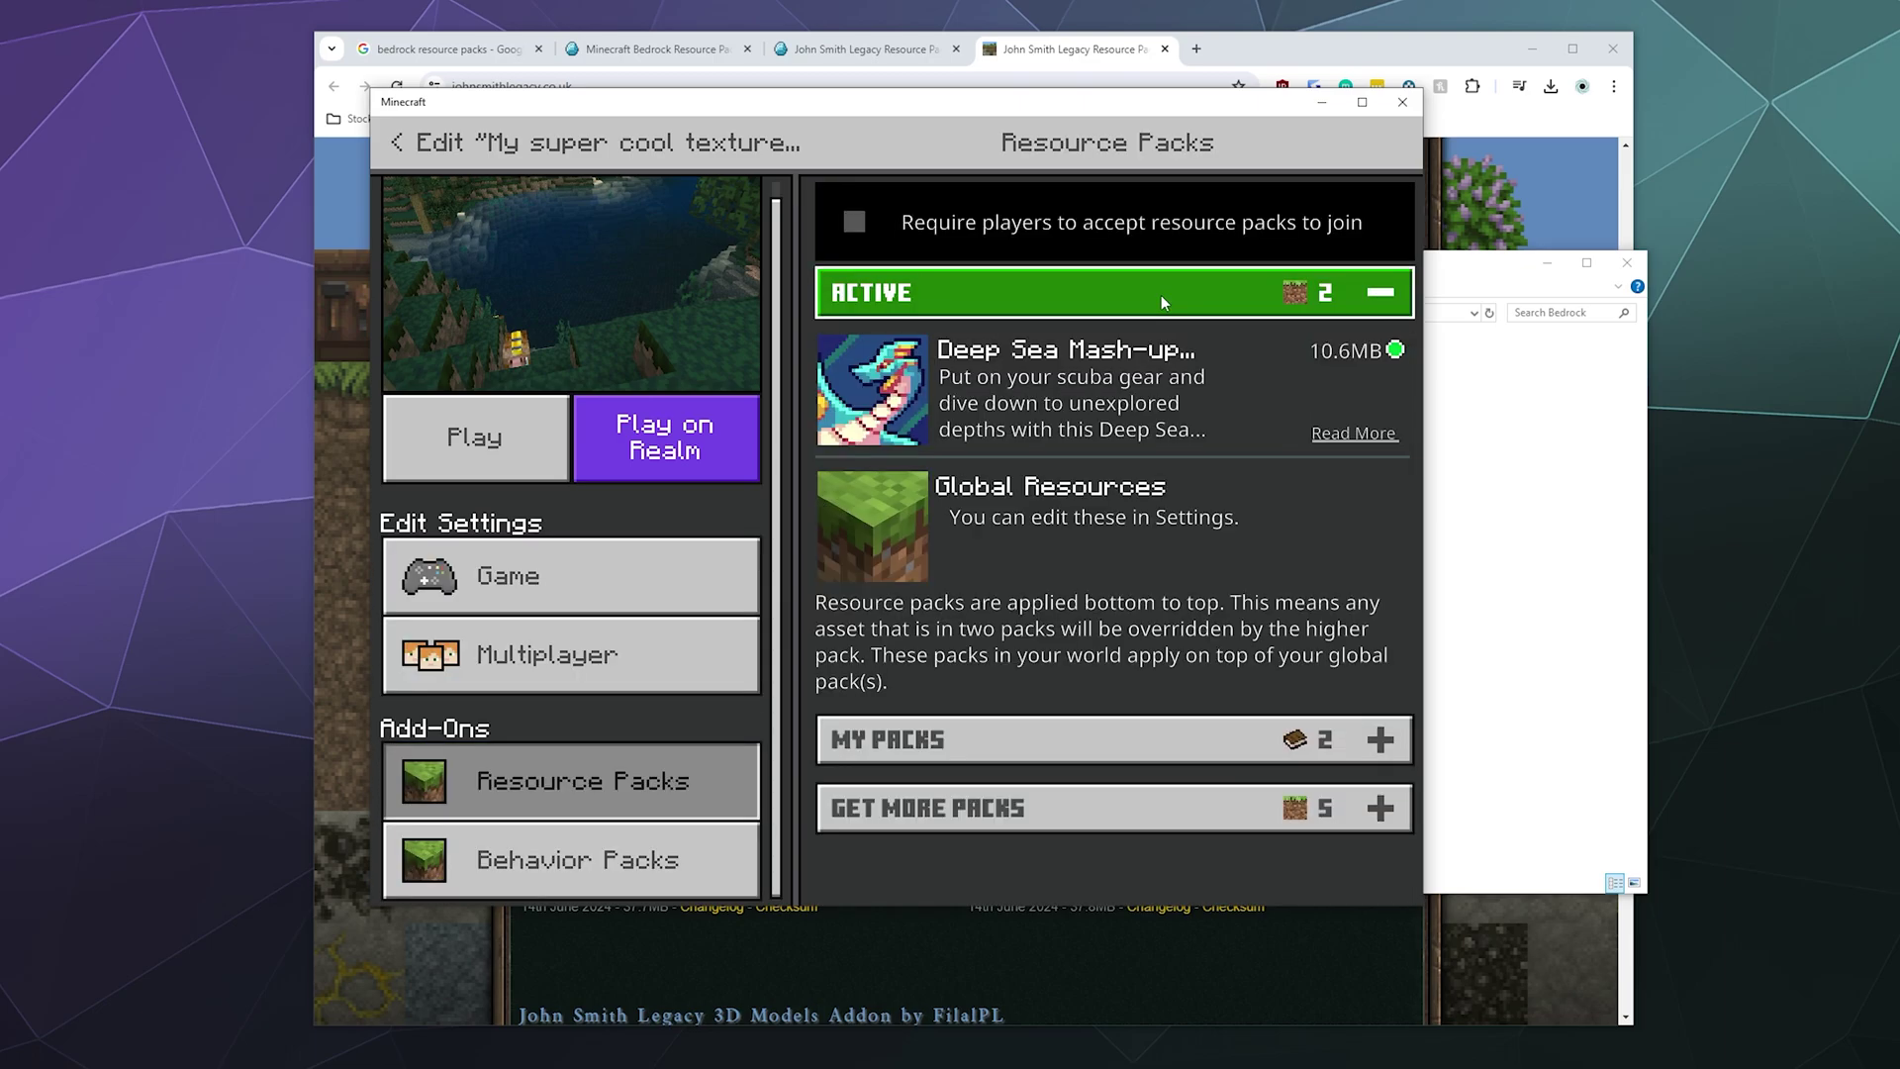
pyautogui.click(1161, 295)
pyautogui.click(1156, 348)
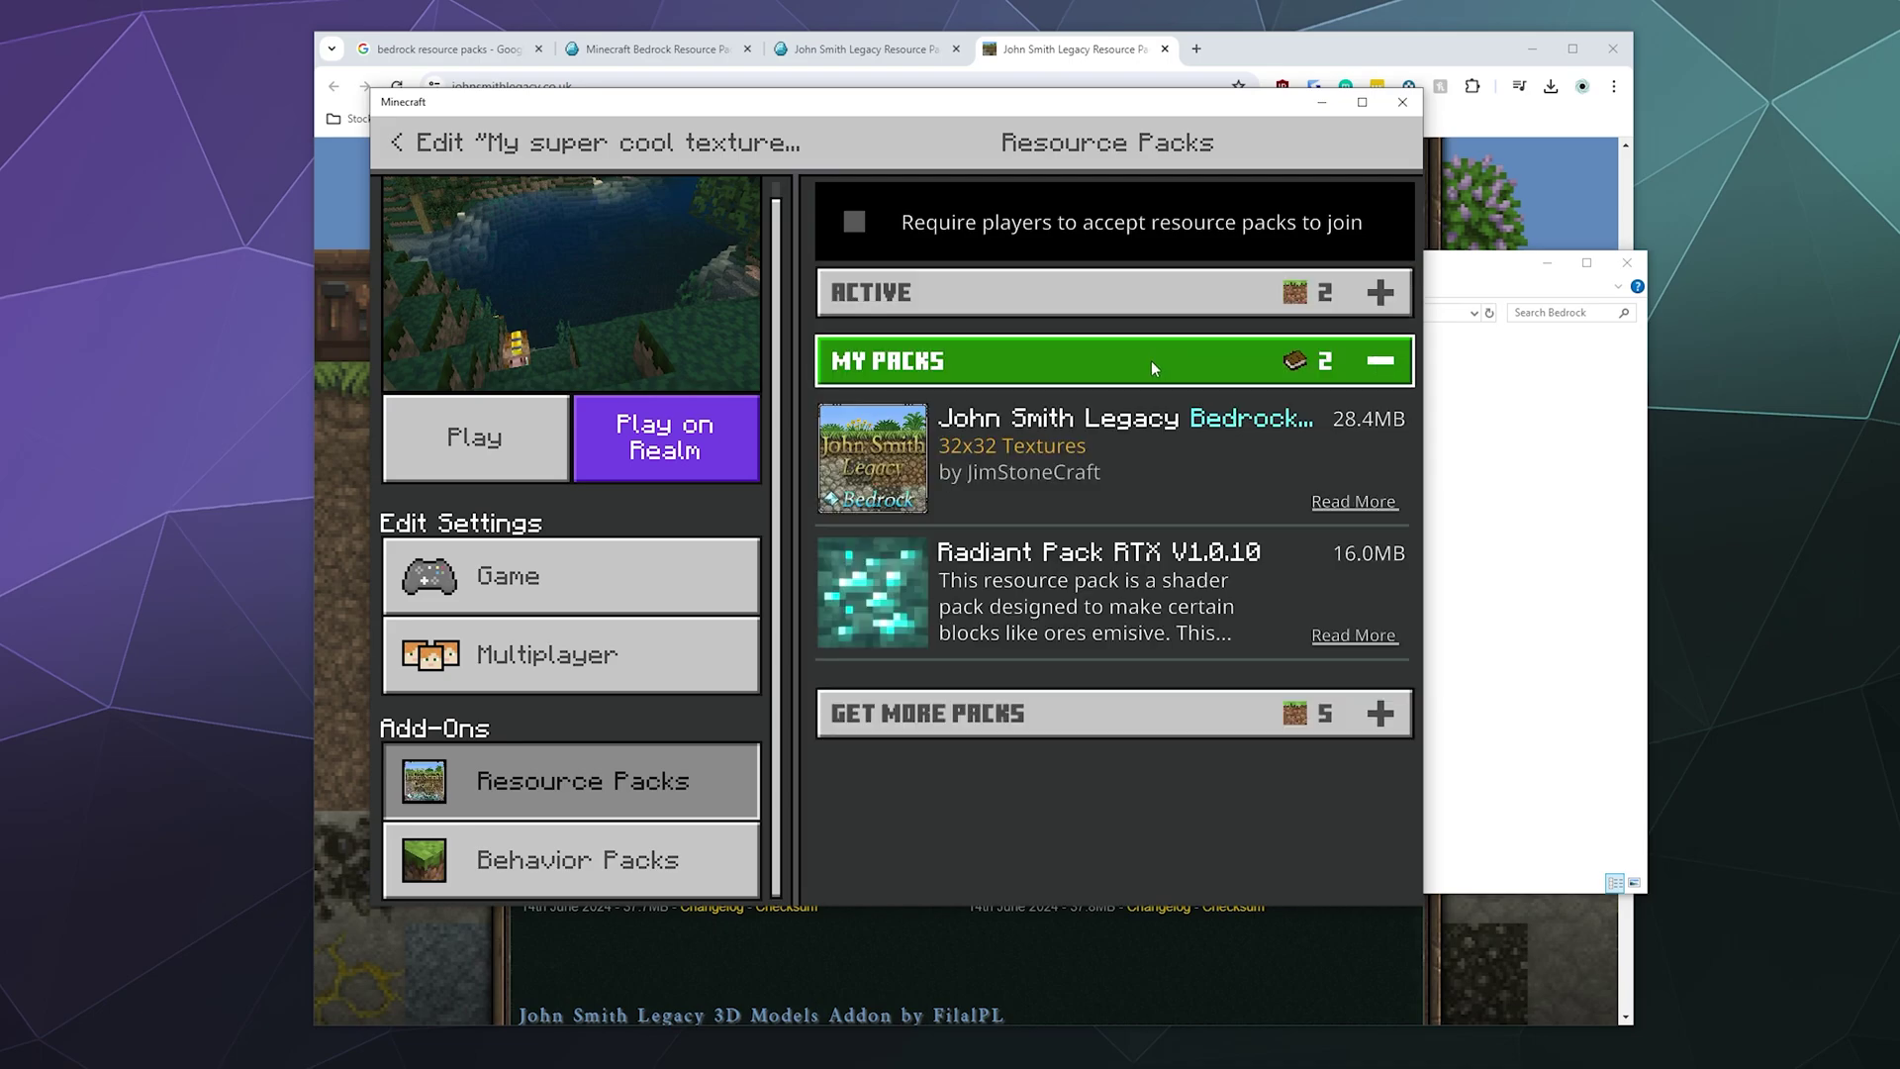
pyautogui.click(1150, 294)
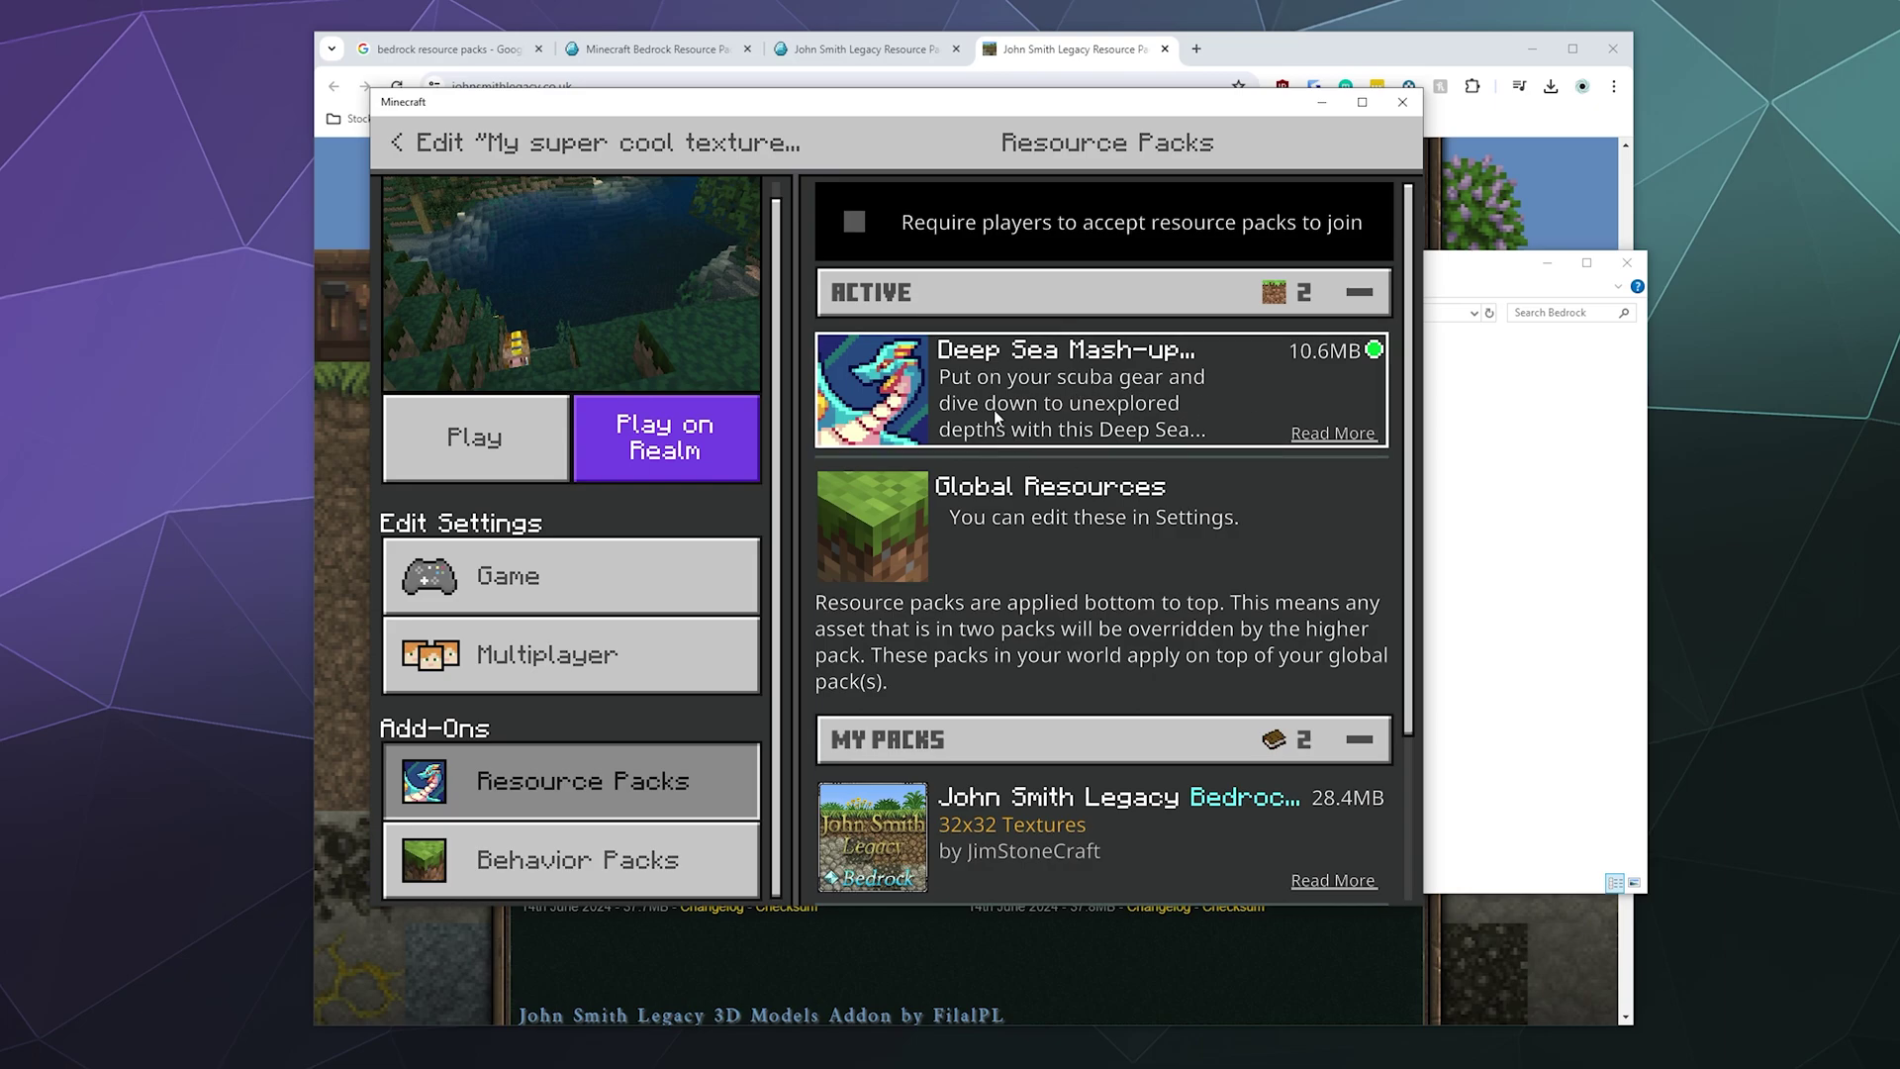
pyautogui.click(1209, 372)
pyautogui.click(1057, 500)
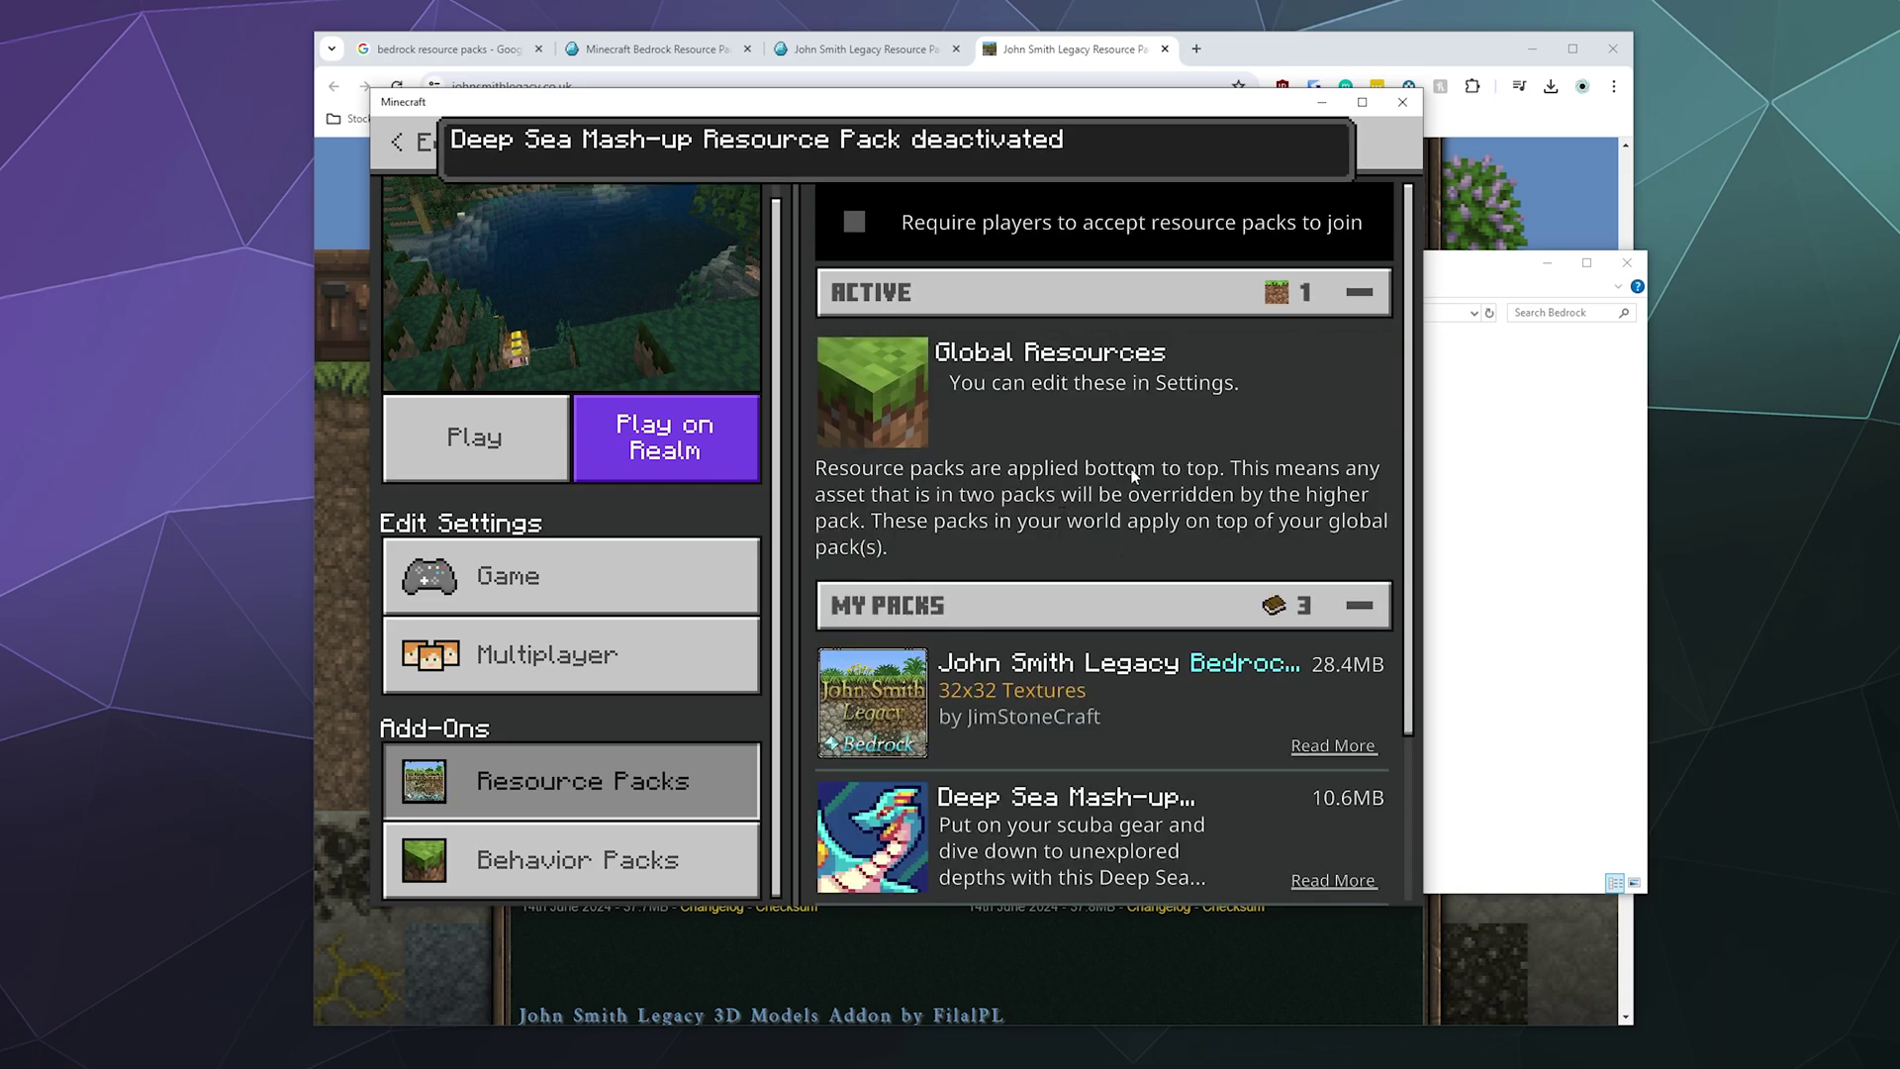
# Activate the John Smith Legacy Bedrock resource pack for the world and return to the world list.
pyautogui.scroll(-1, 1036, 676)
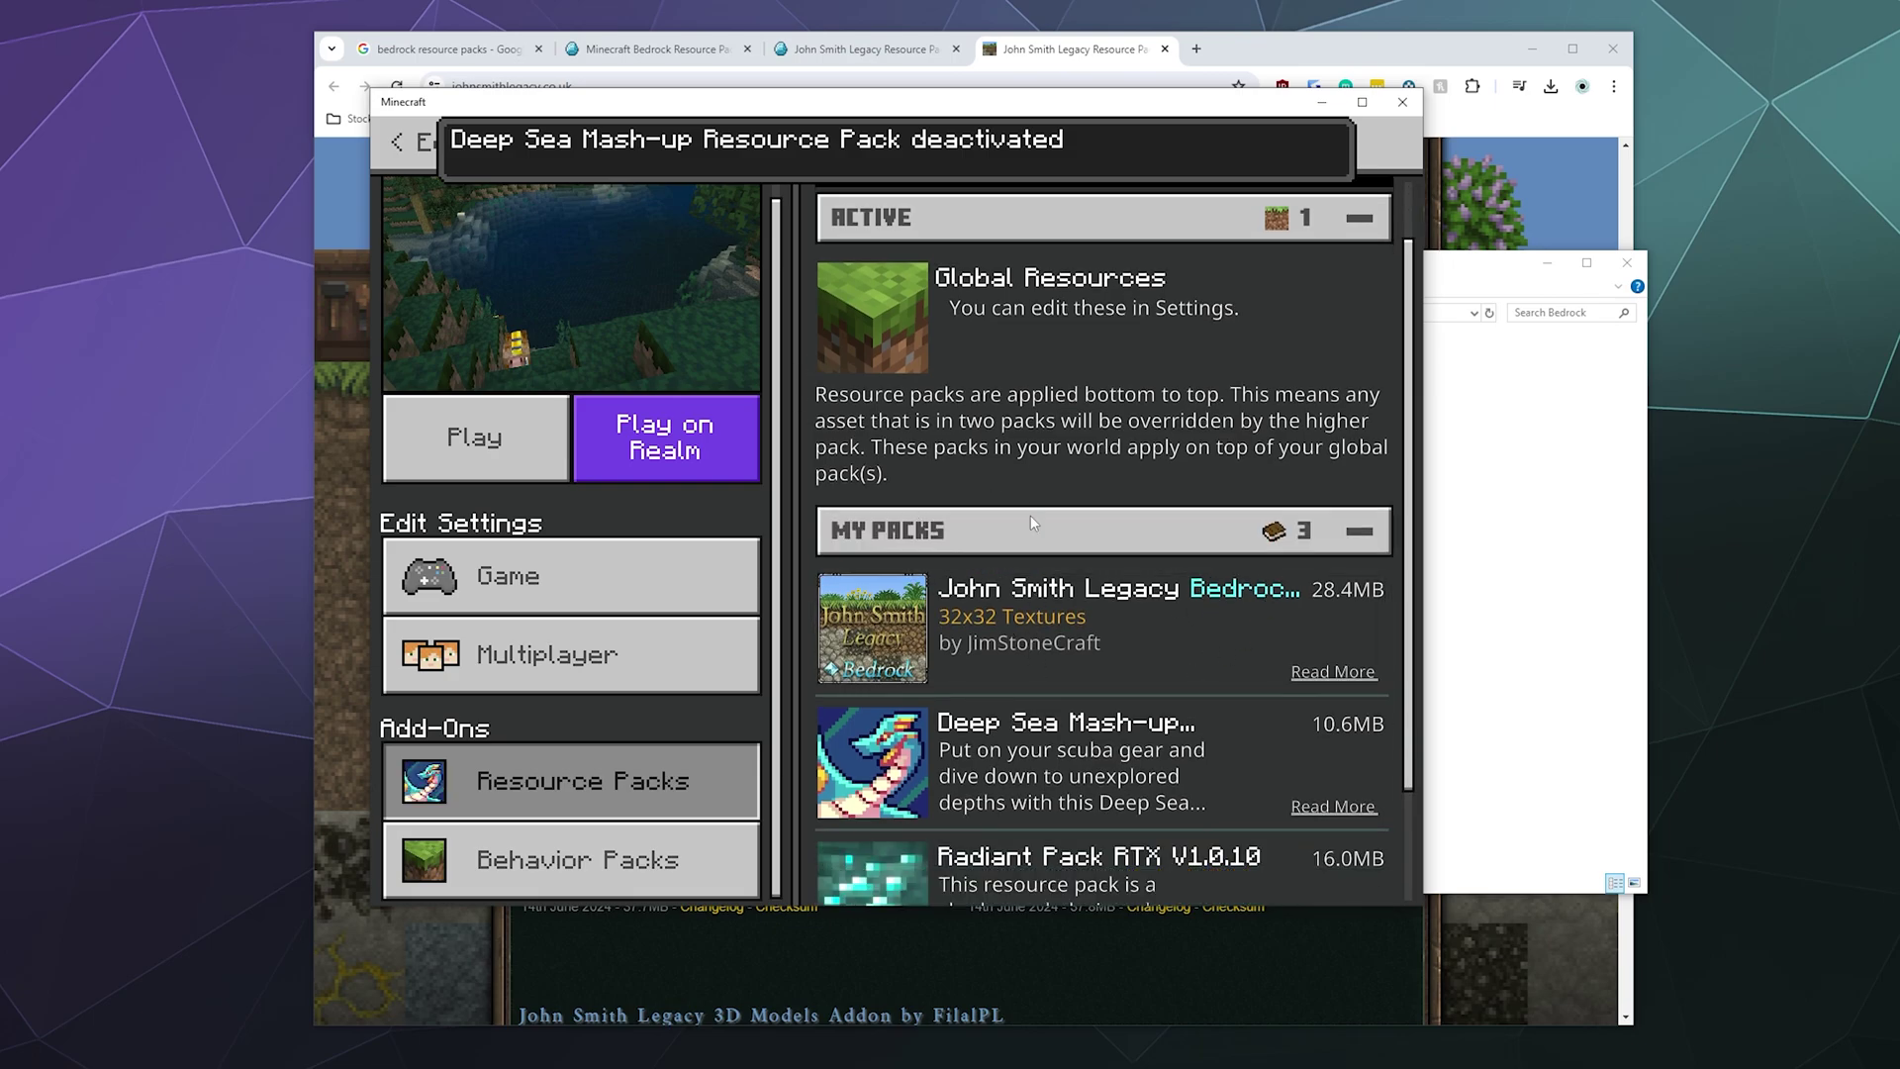
pyautogui.click(1148, 642)
pyautogui.click(1146, 732)
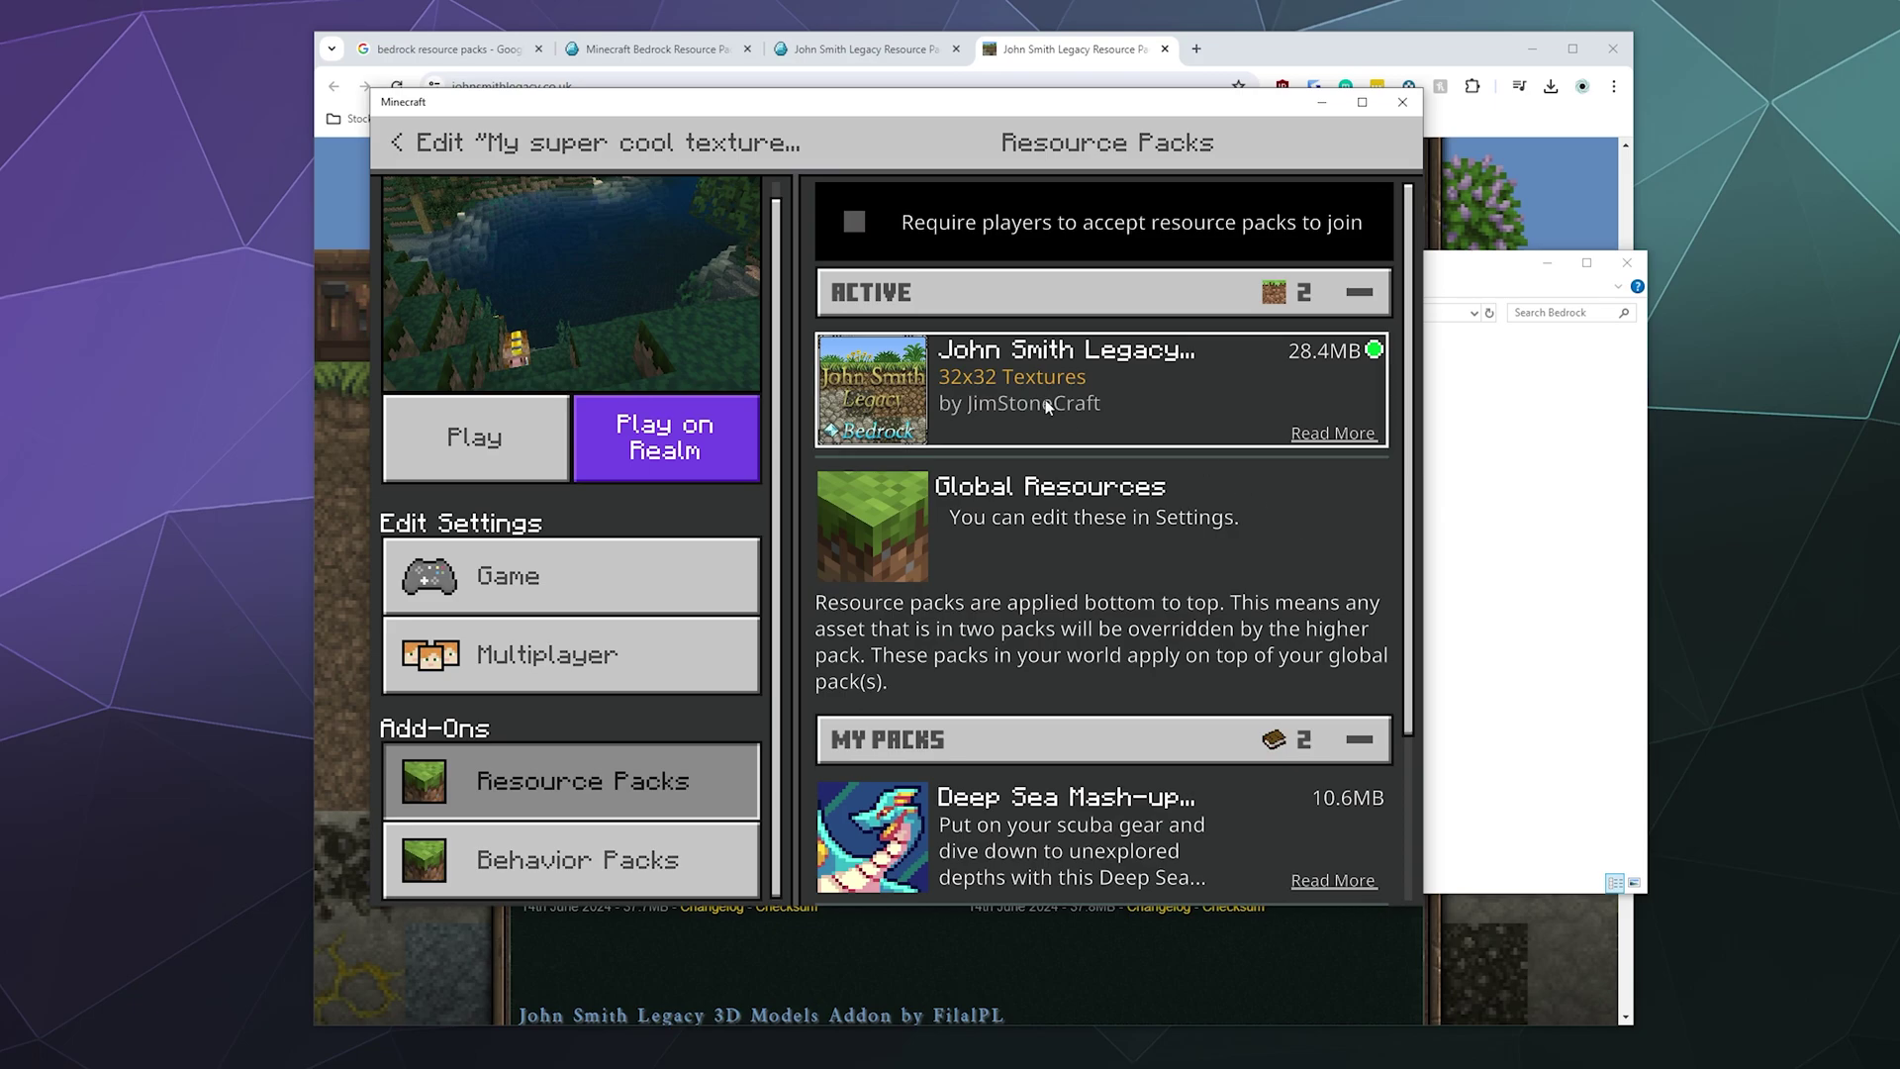
pyautogui.click(396, 142)
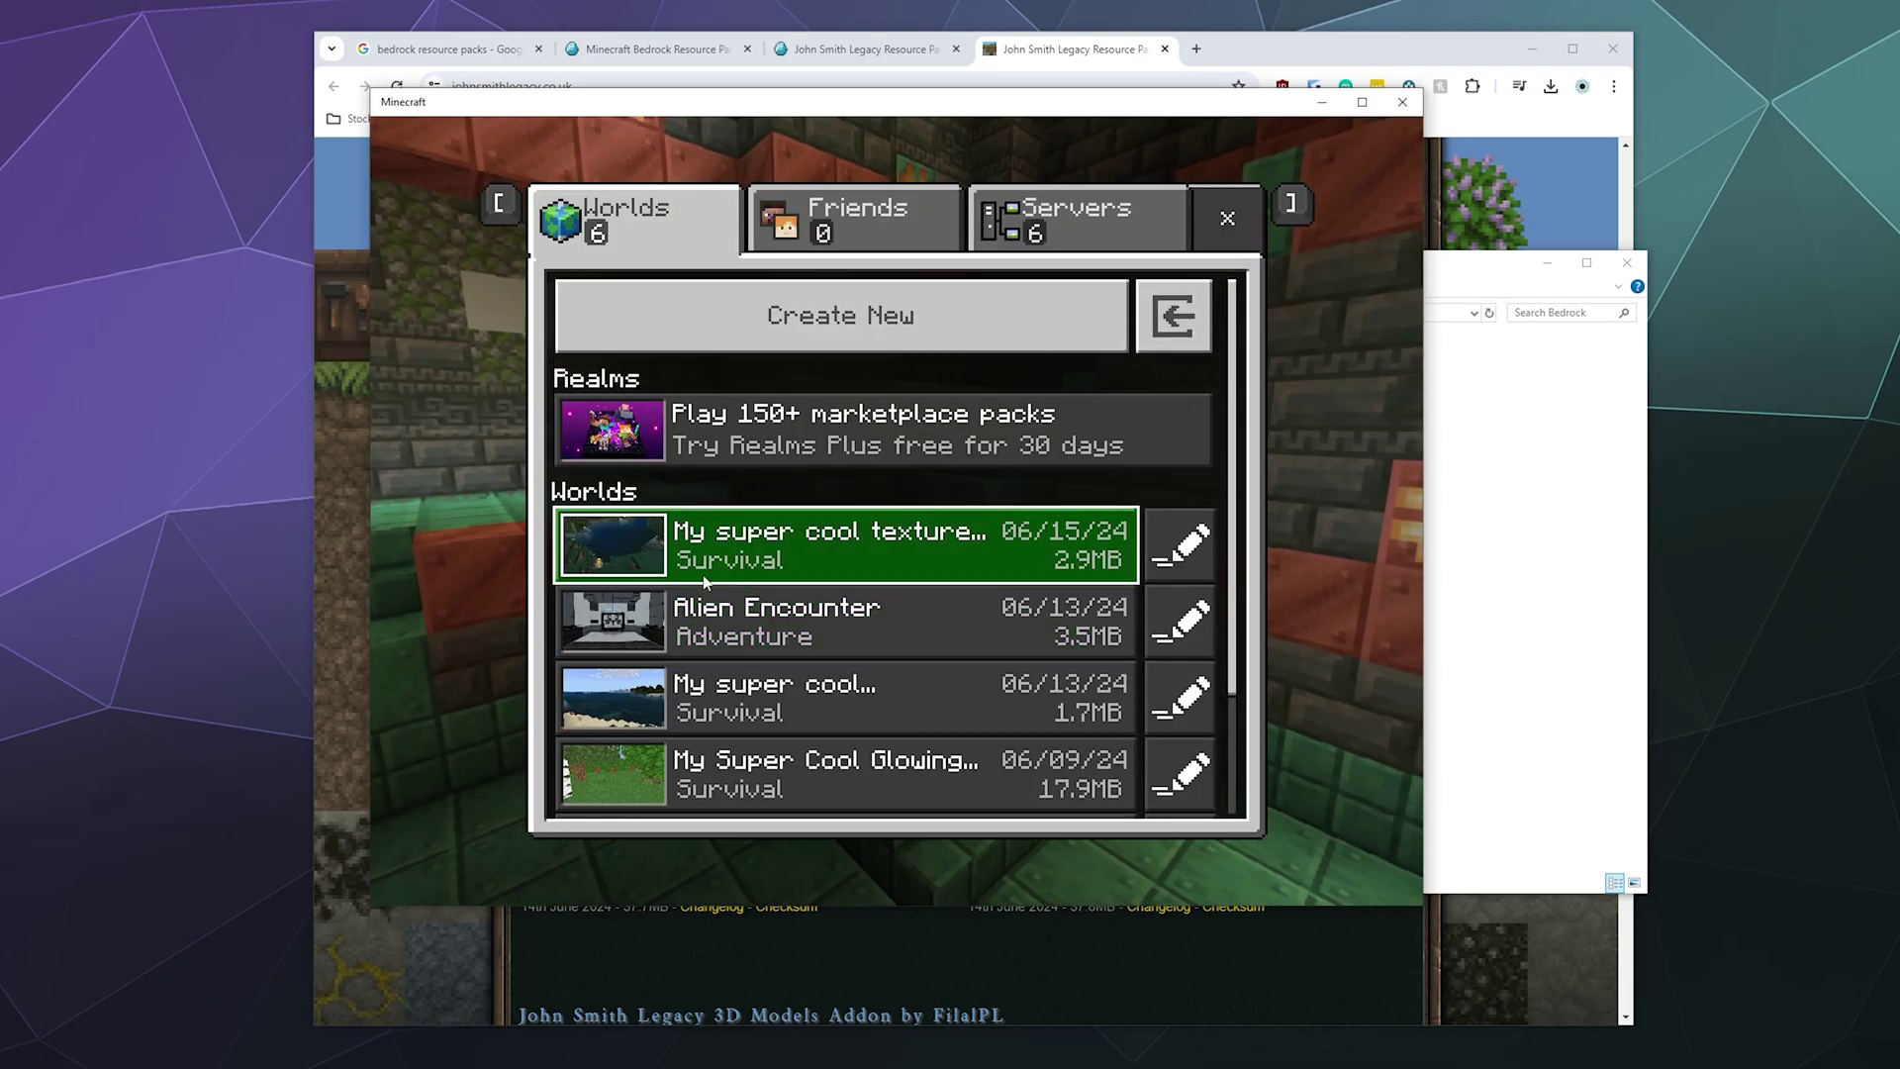
# Set up a new world named "John Smith" in Creative game mode.
pyautogui.click(764, 319)
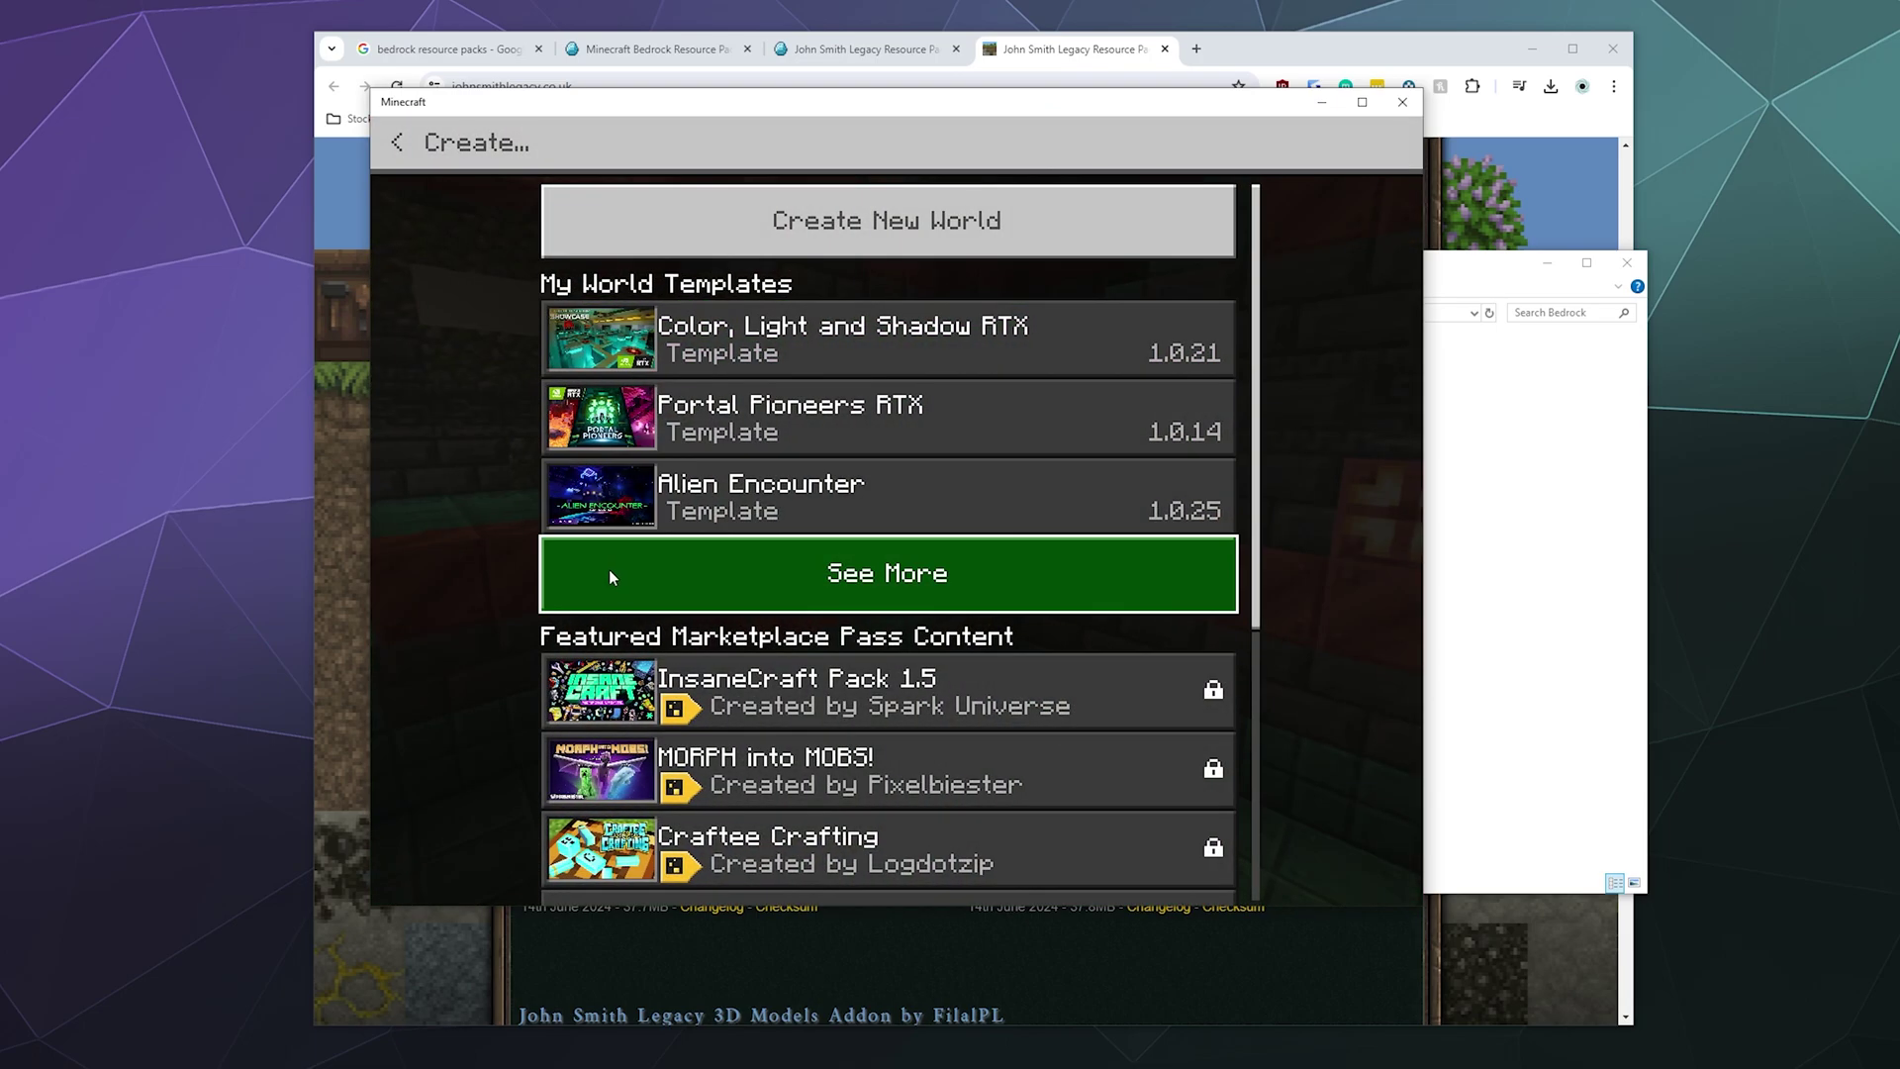
pyautogui.click(734, 214)
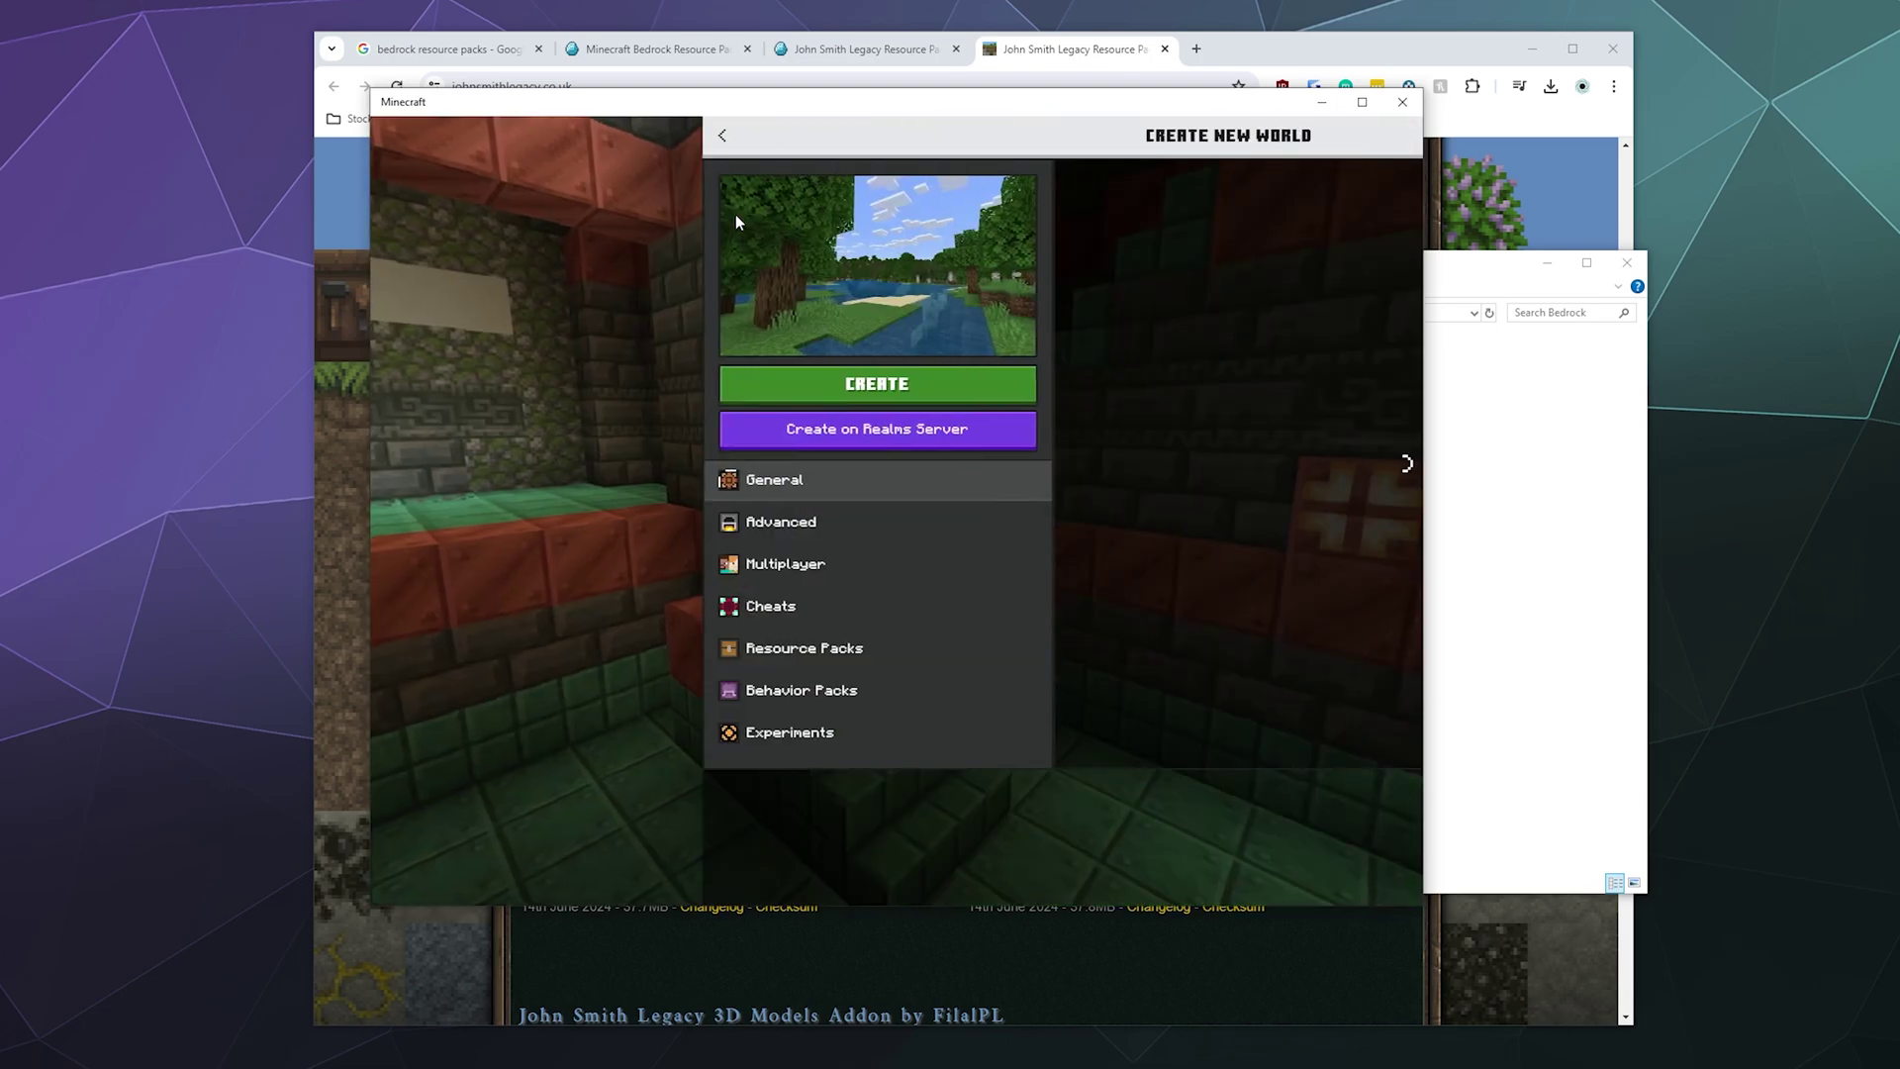
pyautogui.click(873, 208)
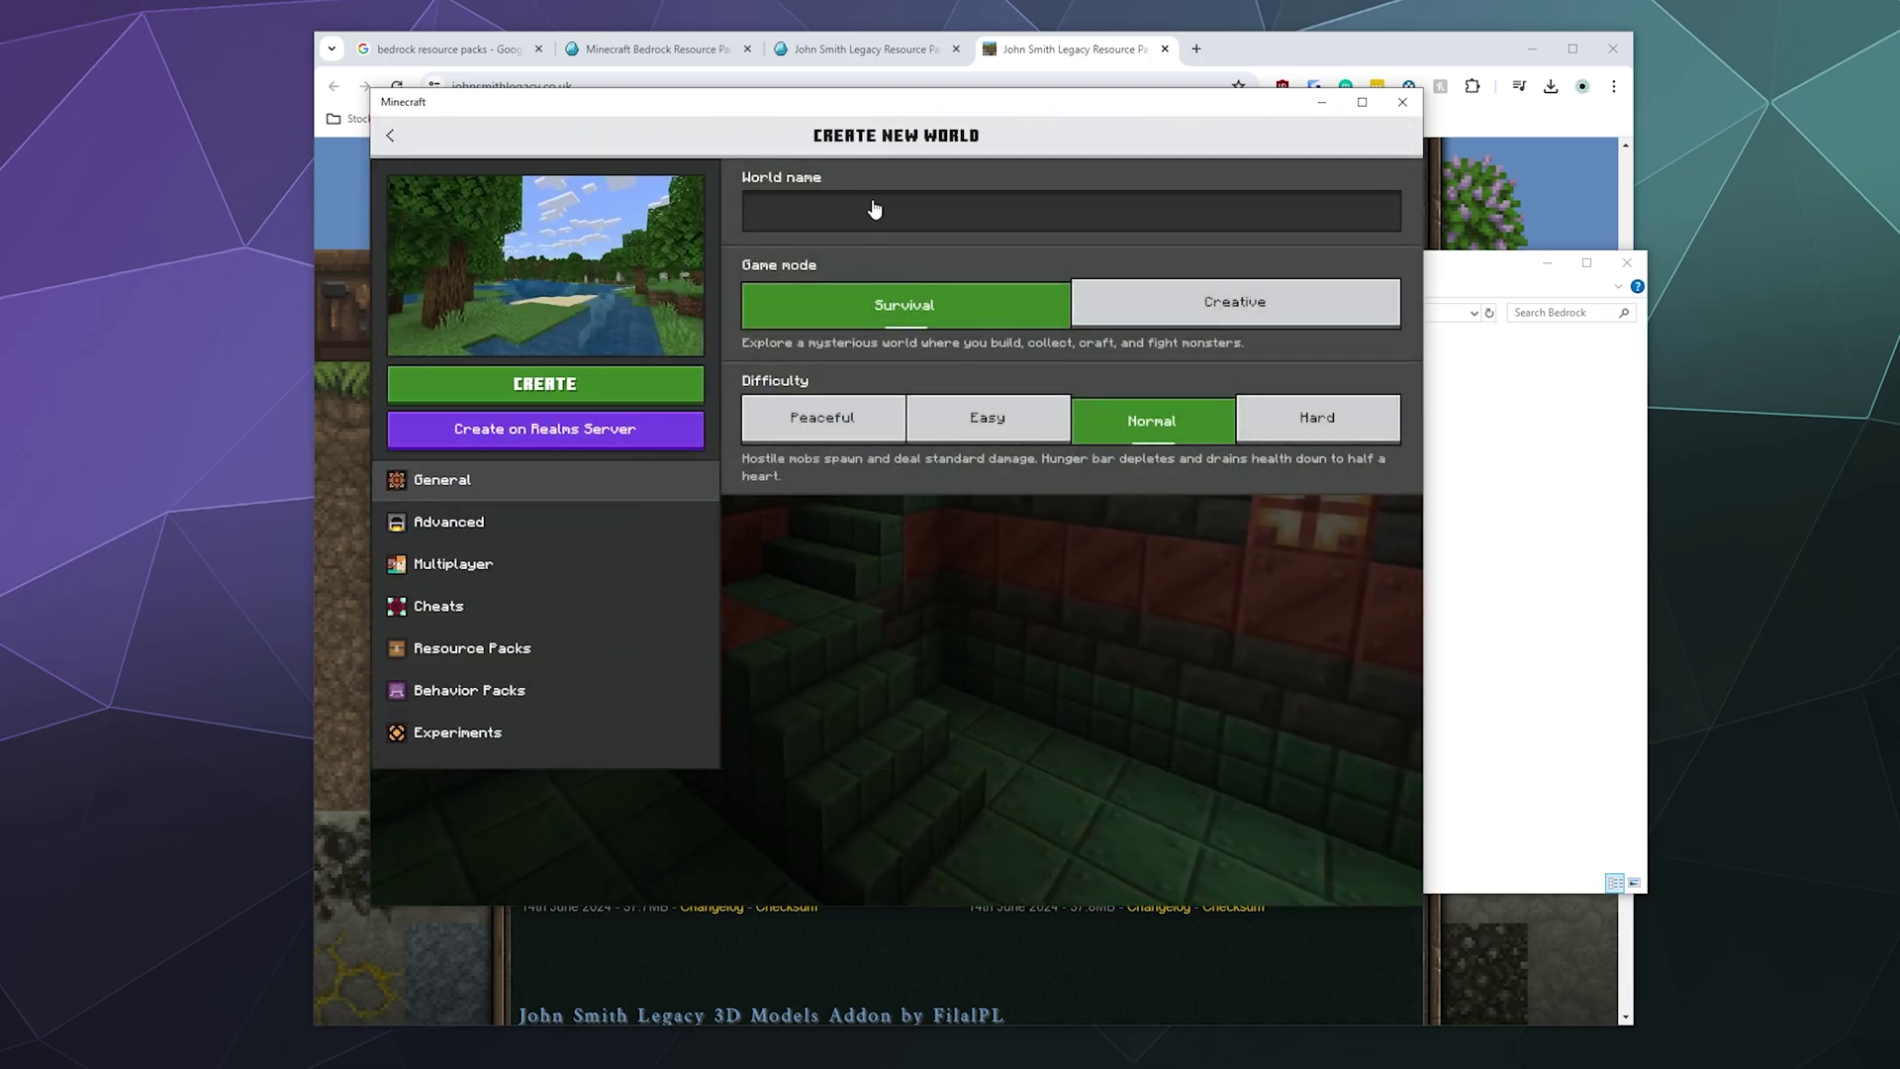
pyautogui.write('John Smith')
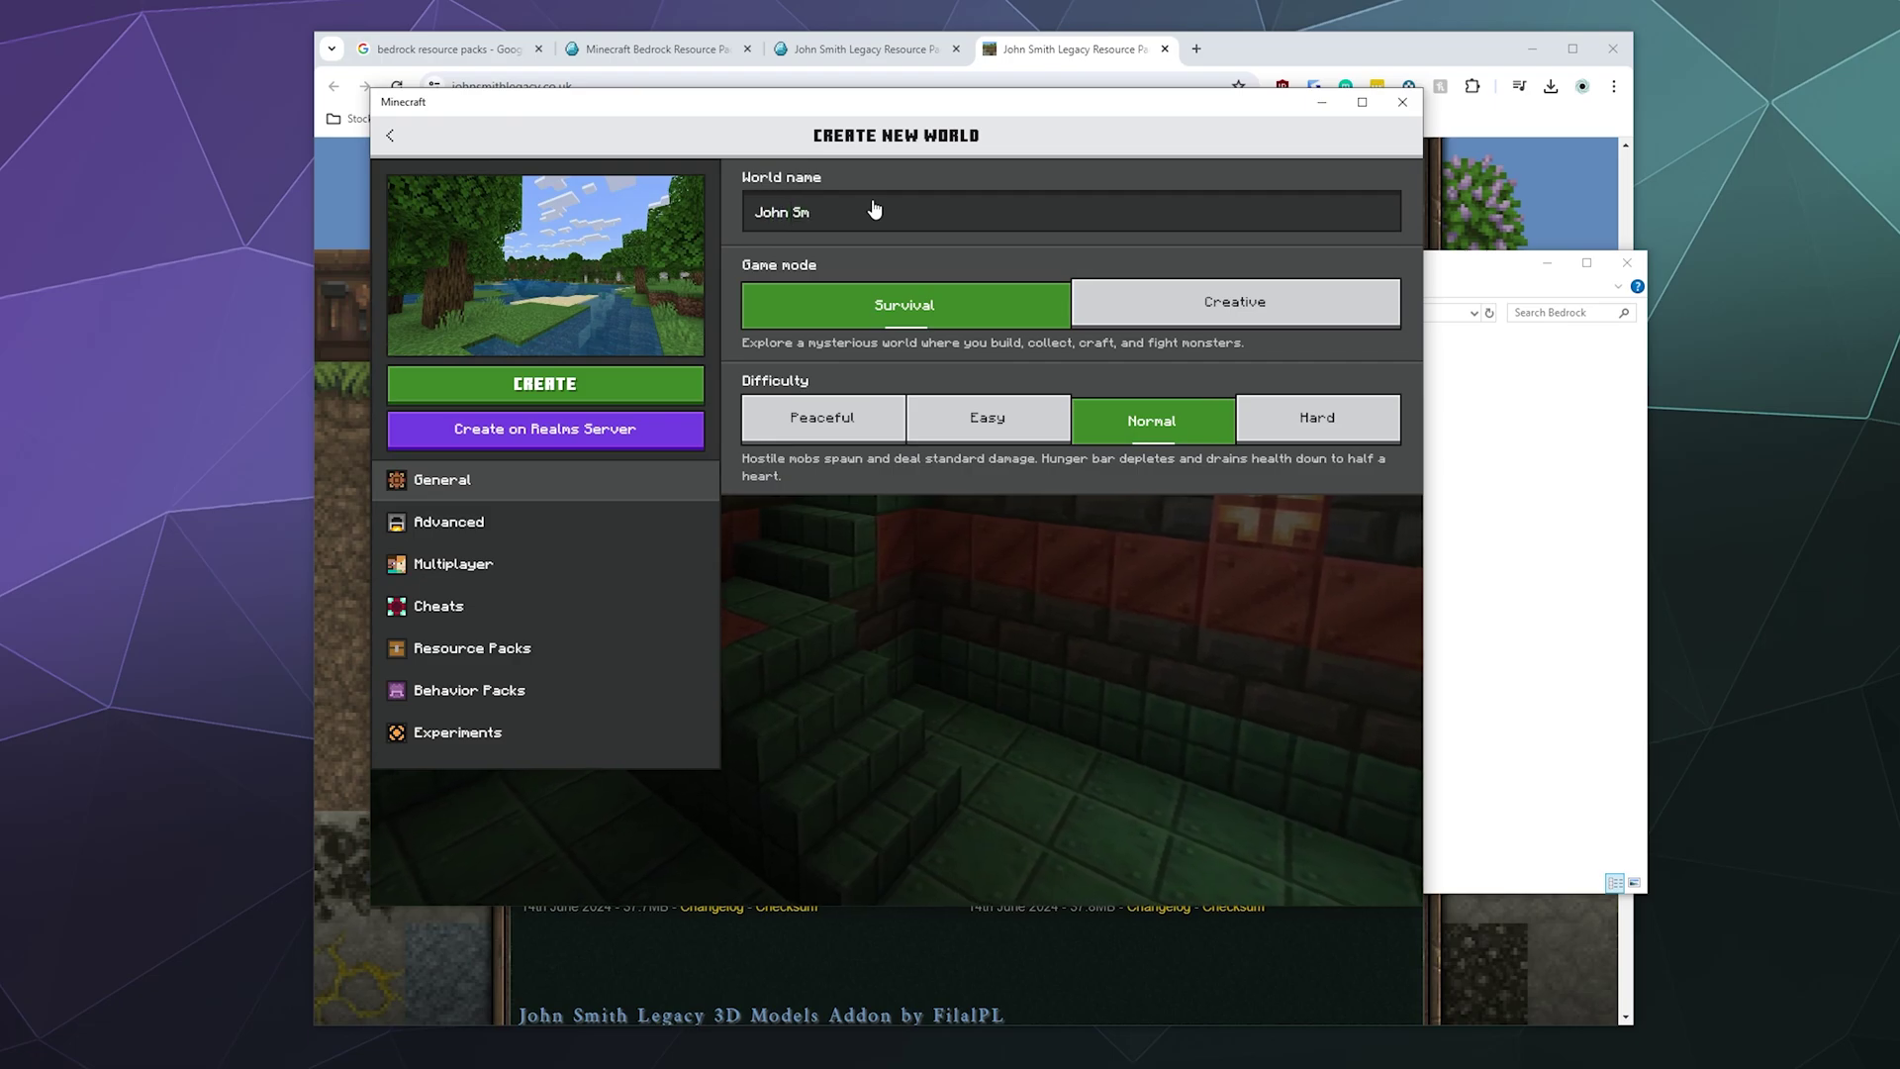
pyautogui.click(1228, 309)
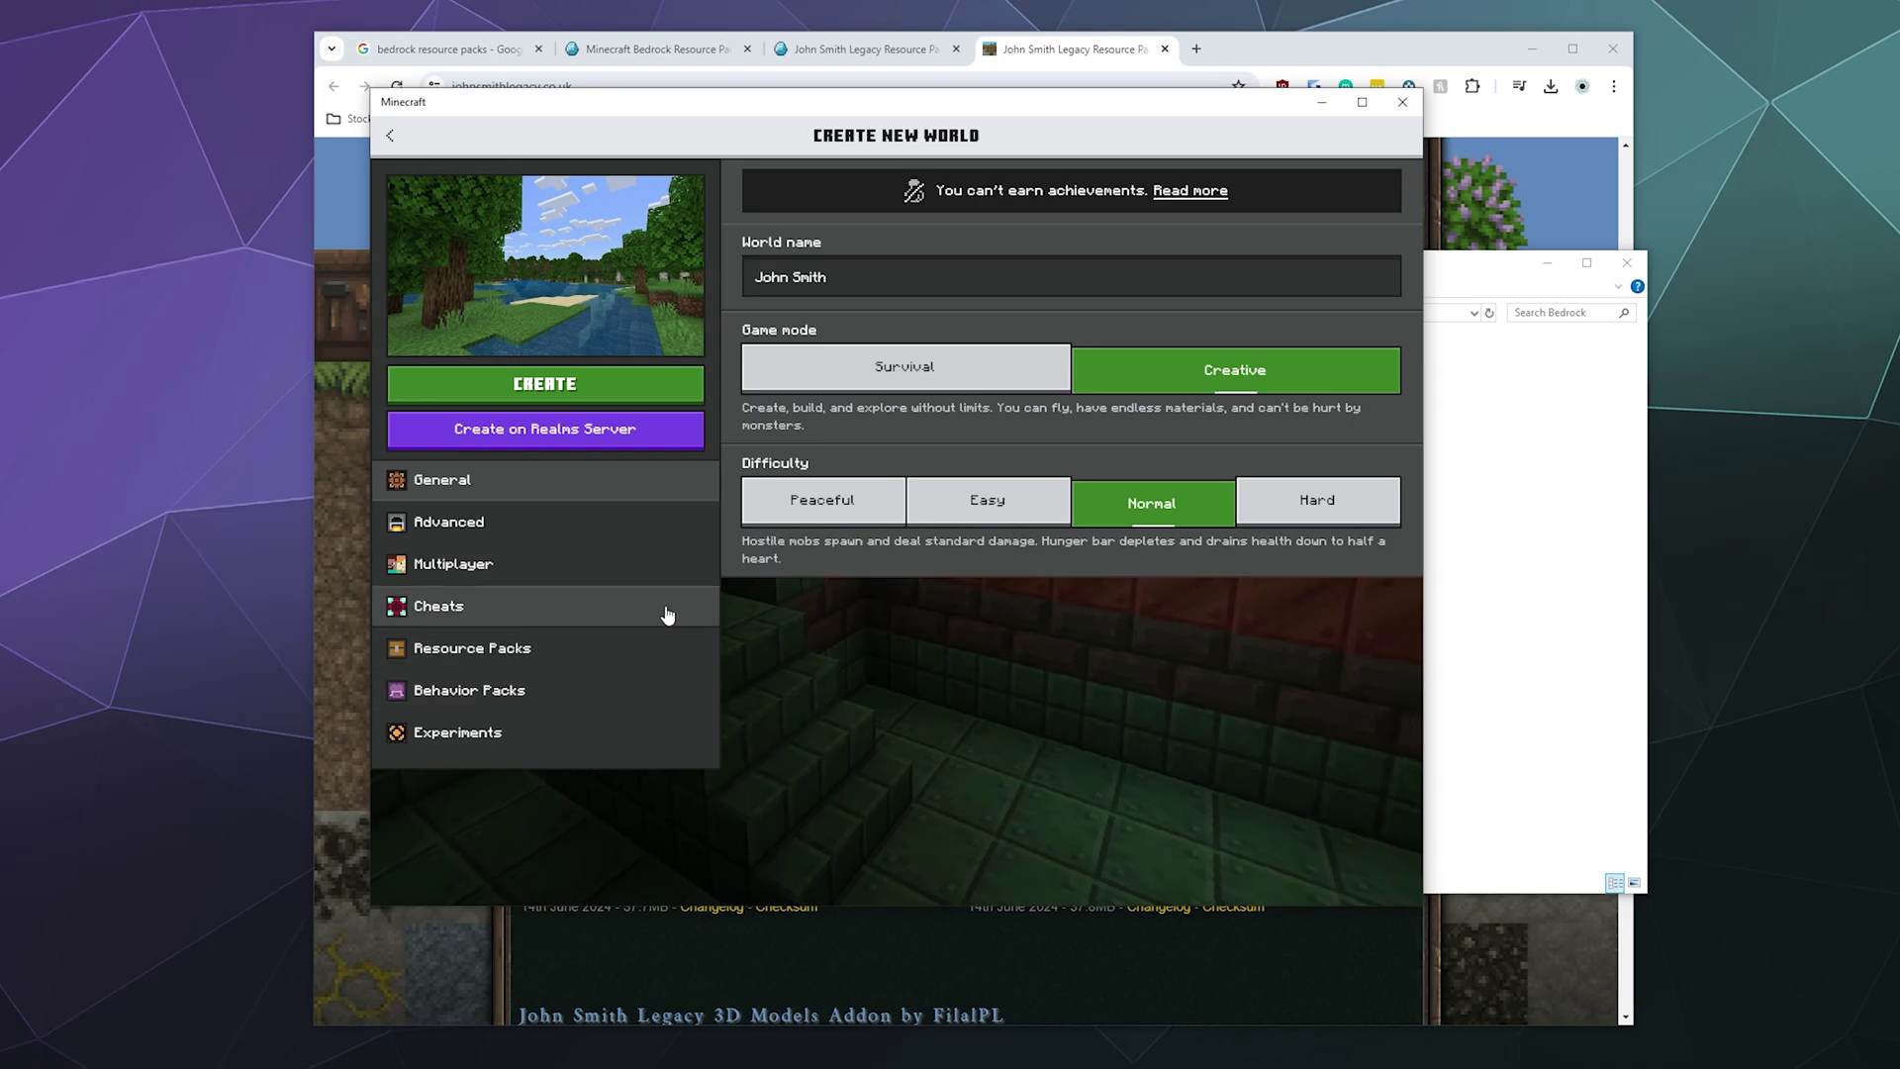
# Activate the John Smith Legacy Bedrock 1.20.80 resource pack for the new world and walk forward in the created world.
pyautogui.click(588, 659)
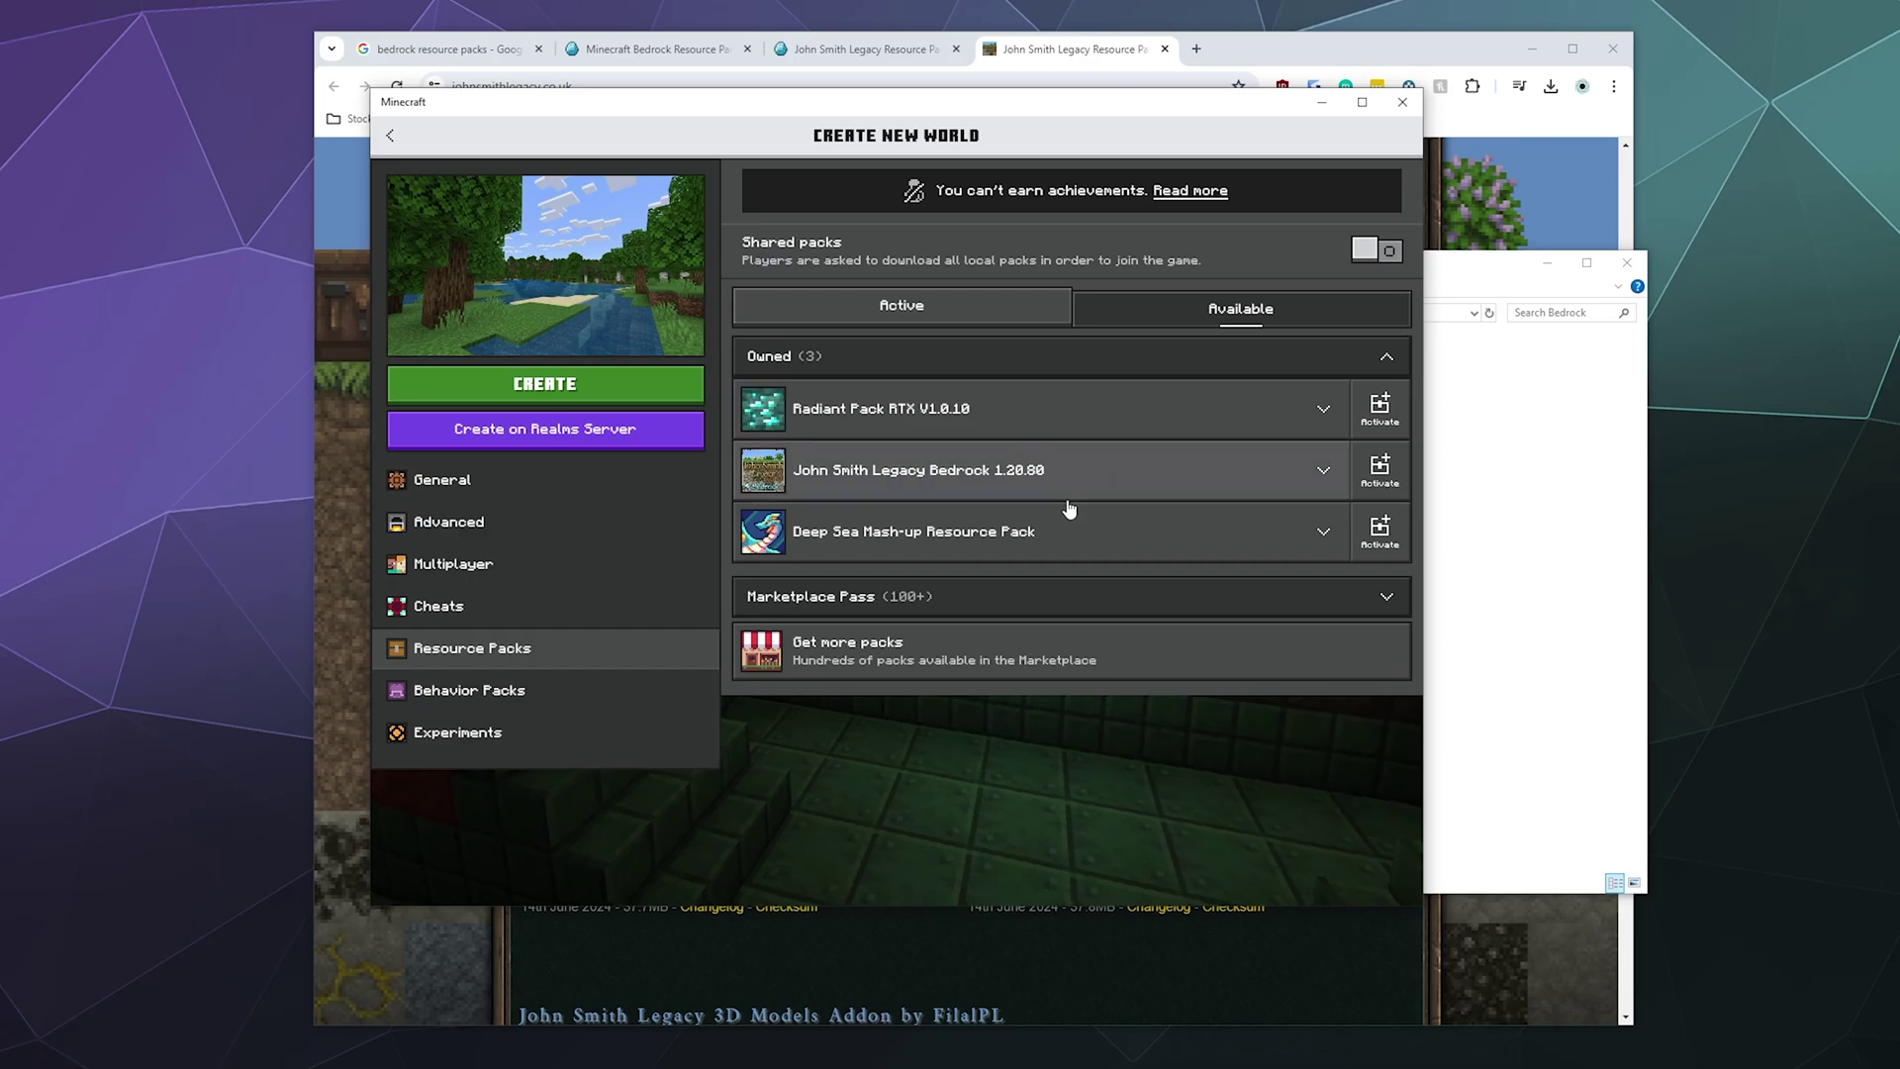
pyautogui.click(1358, 485)
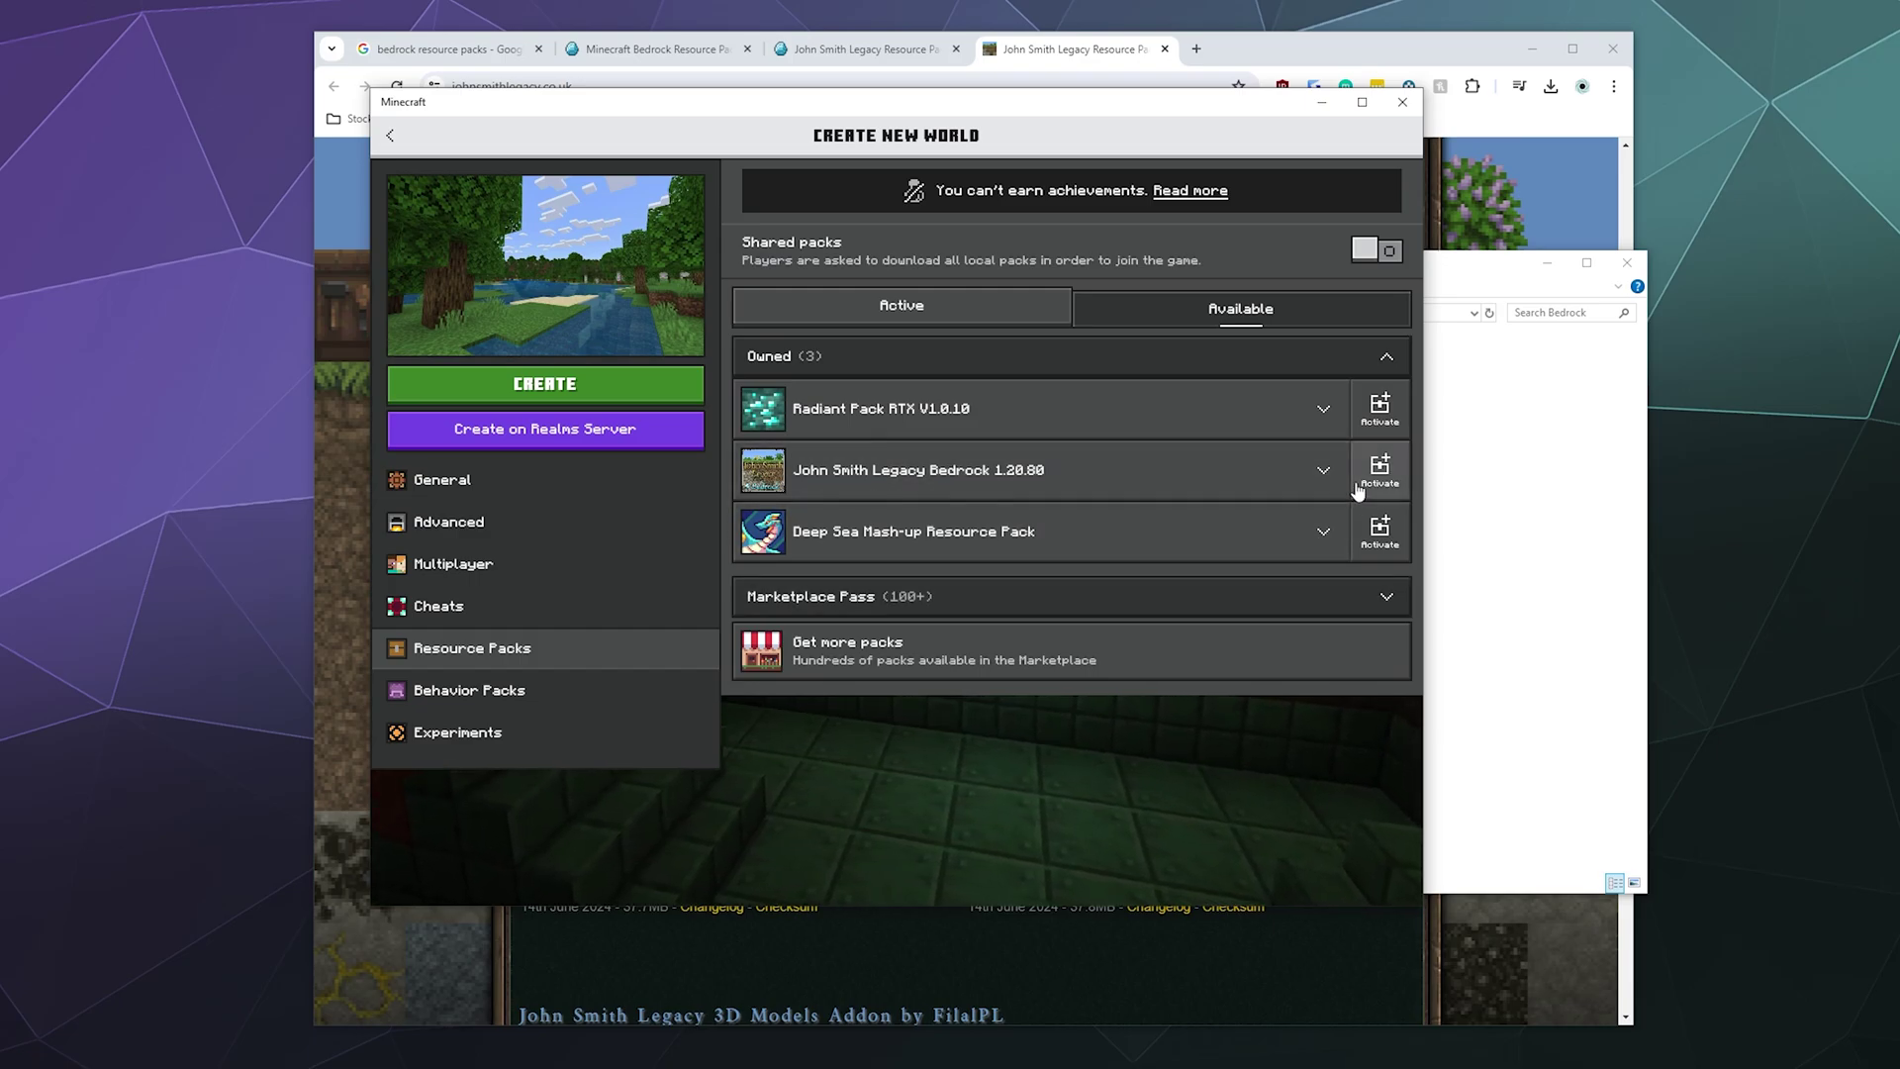
pyautogui.click(826, 297)
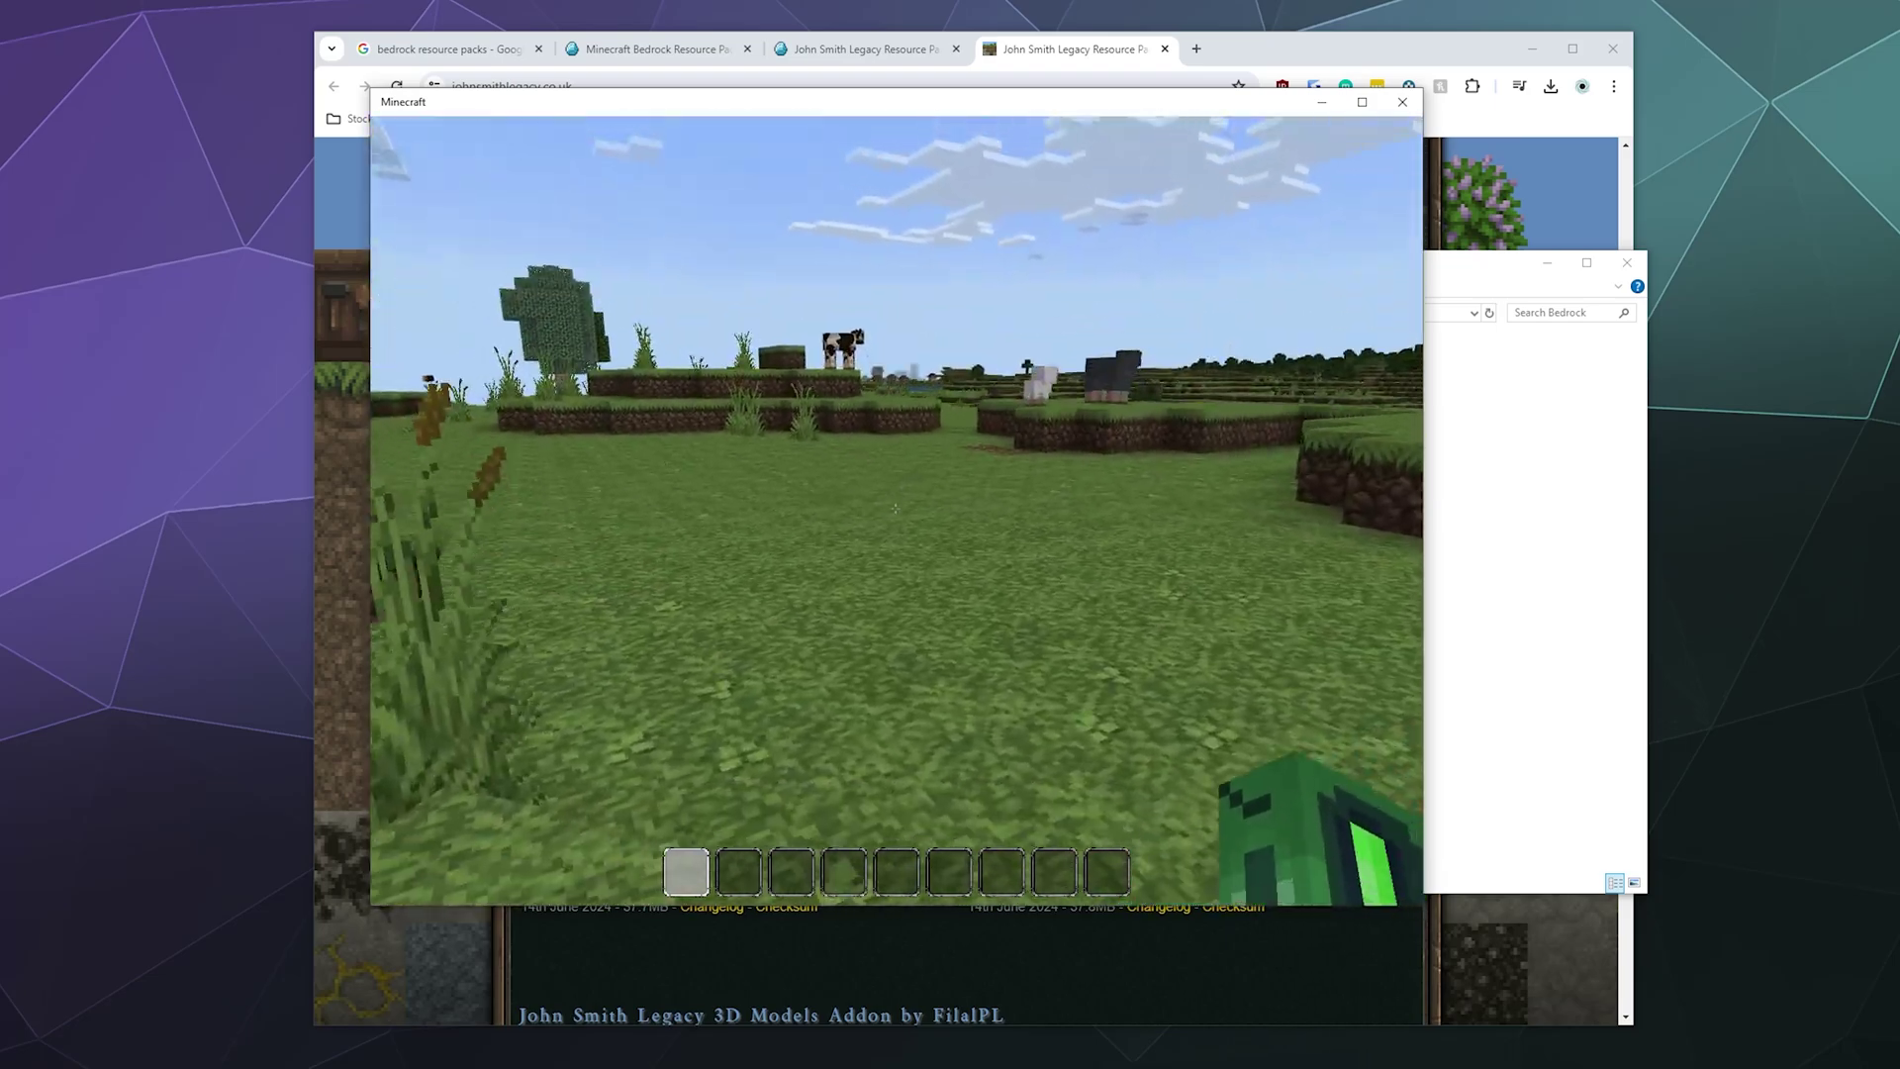
pyautogui.press('w')
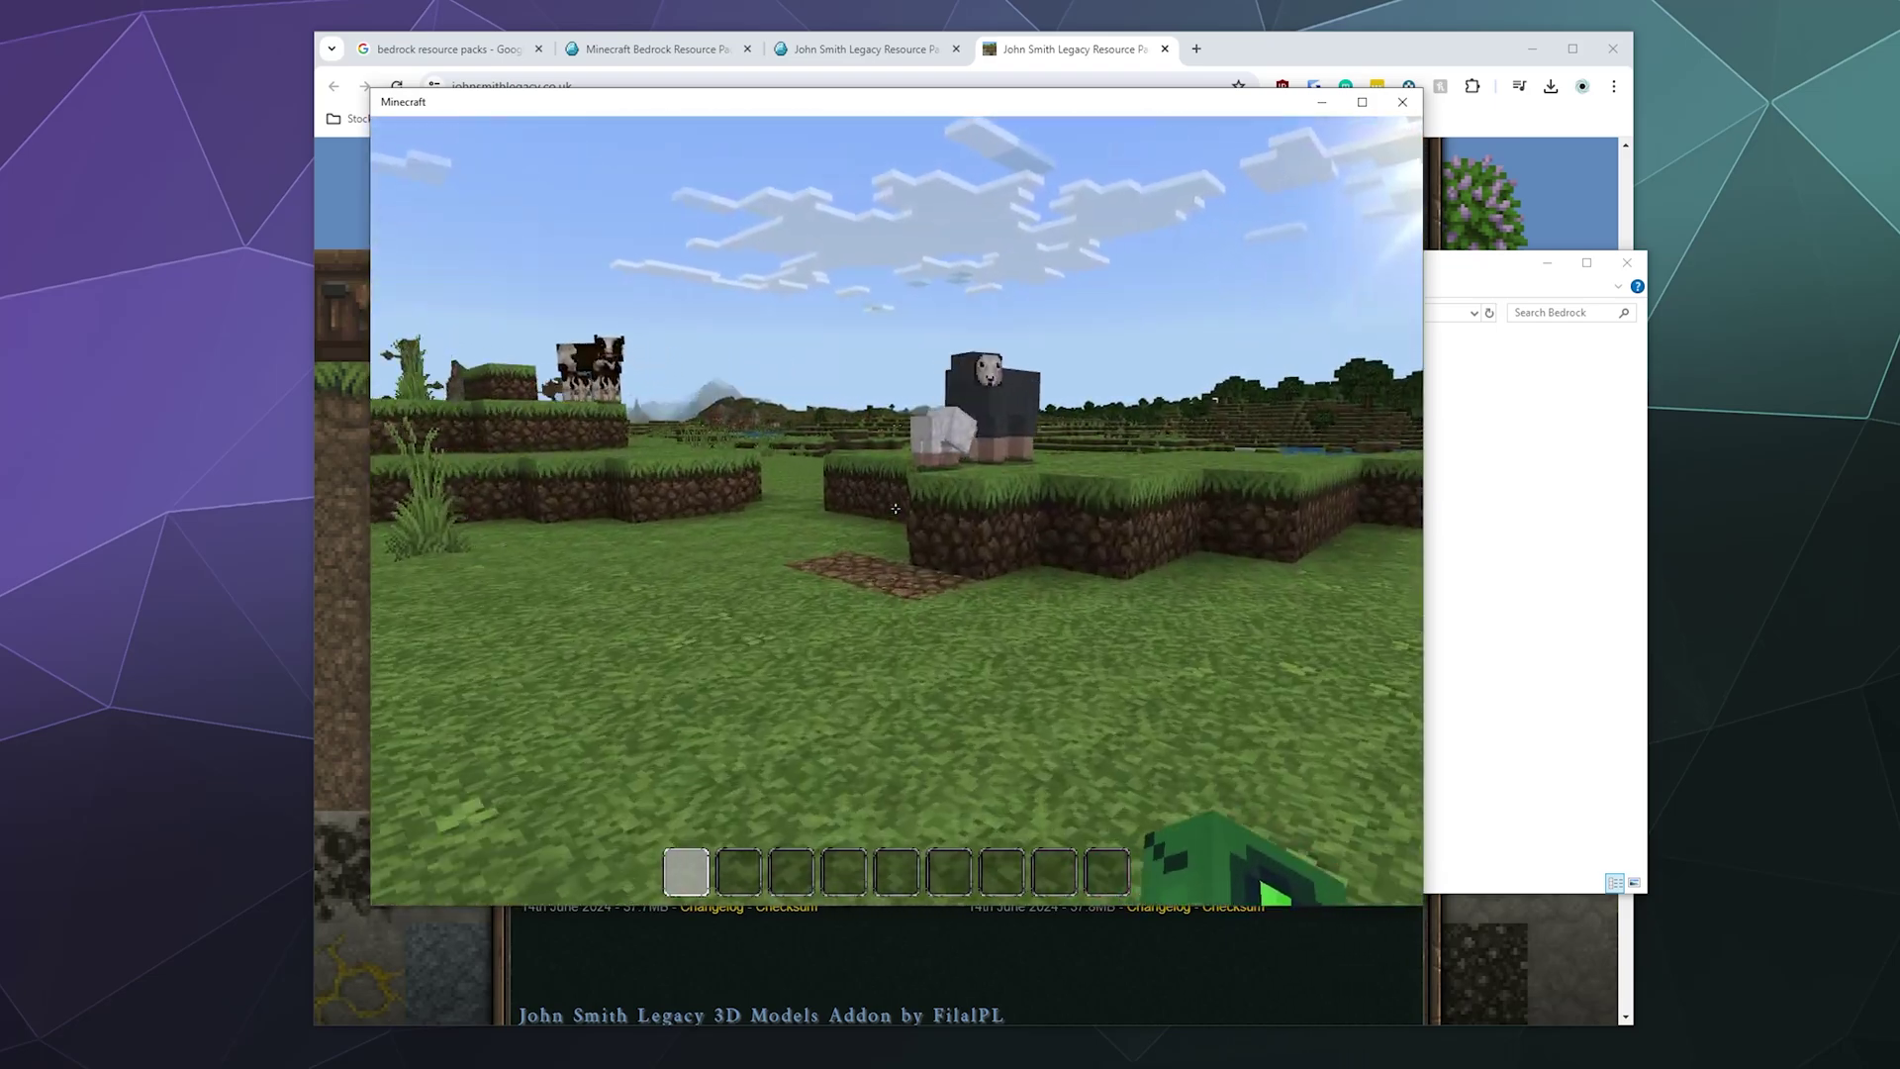